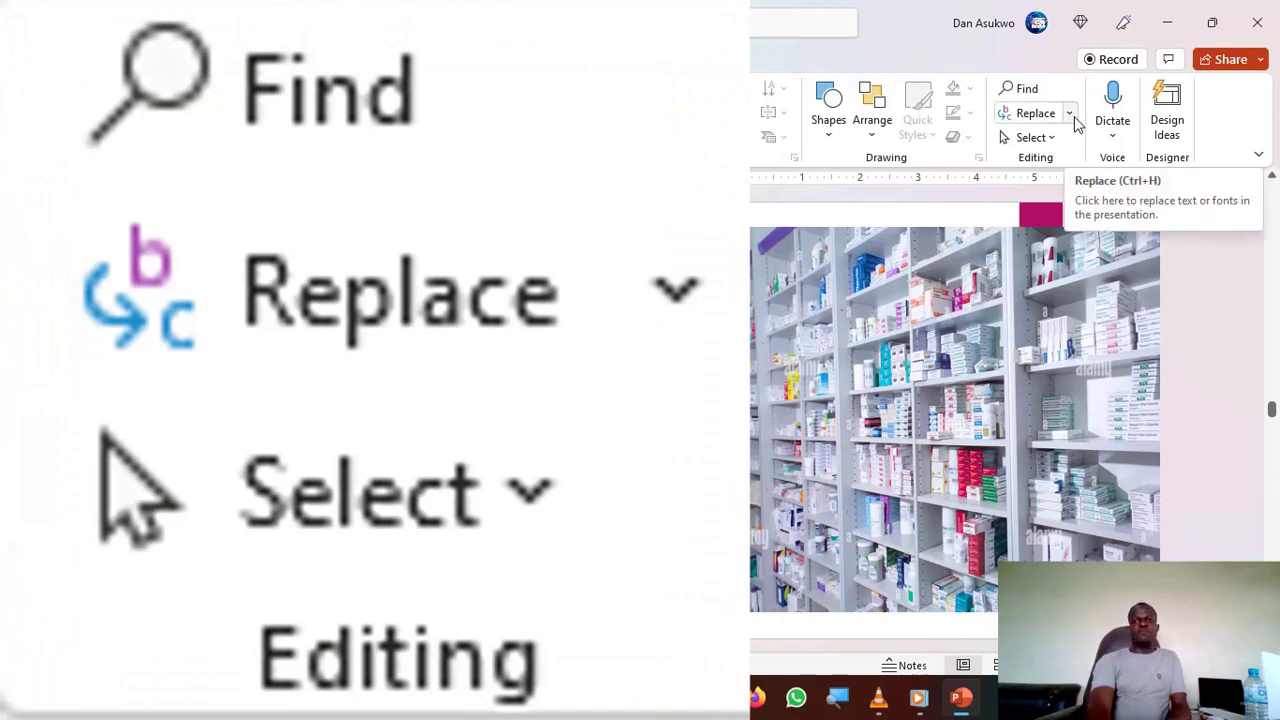
# Step: Glance at the Select options, then bring up the Find dialog over slide 18
pyautogui.click(1056, 145)
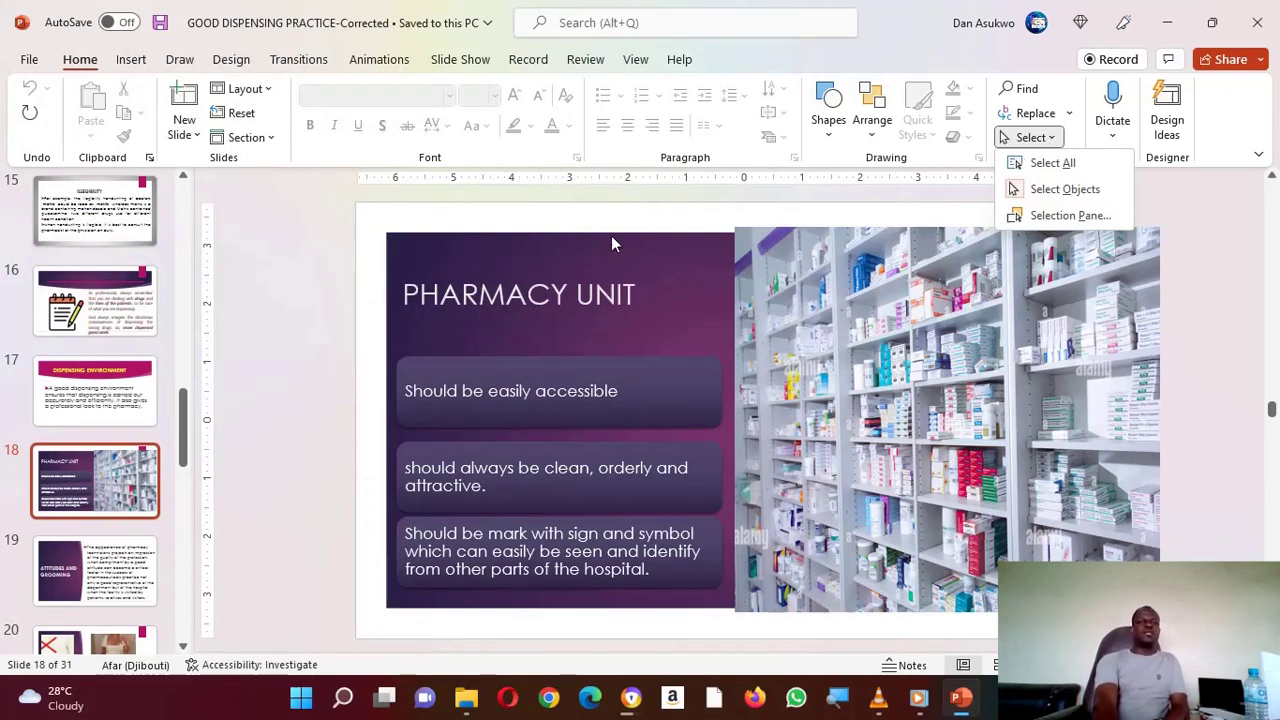
pyautogui.press('Escape')
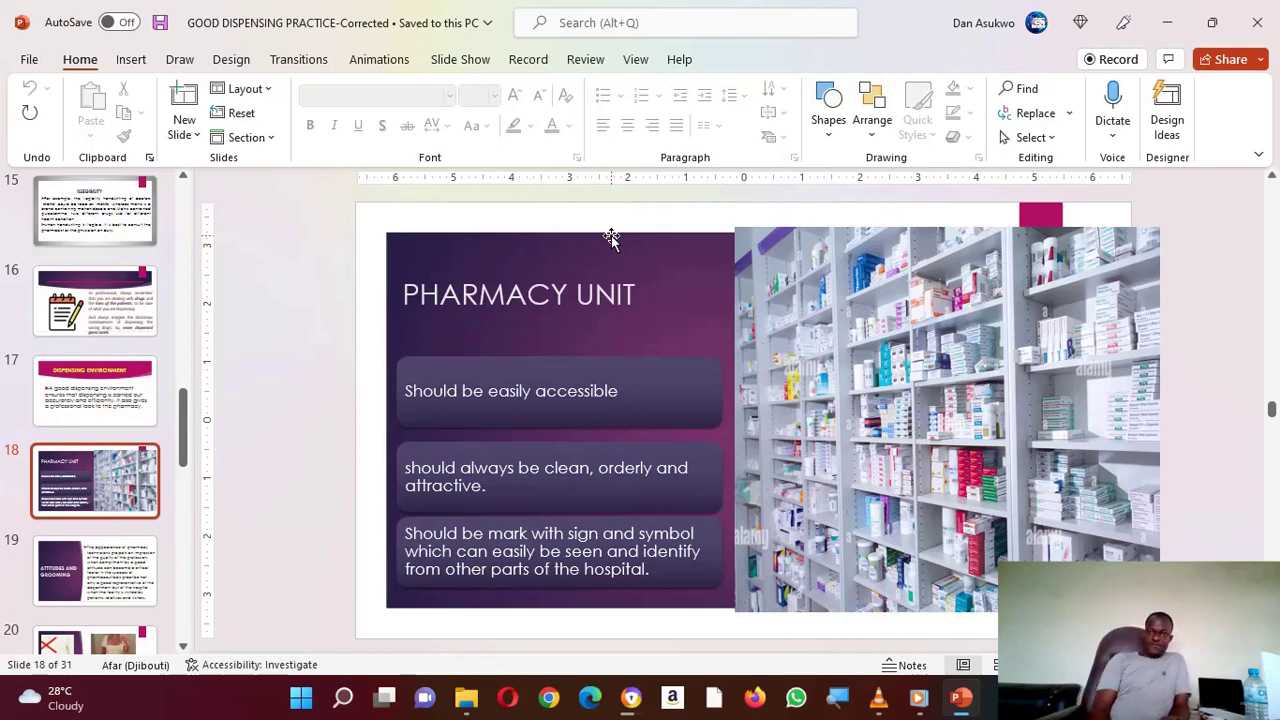
pyautogui.click(1025, 89)
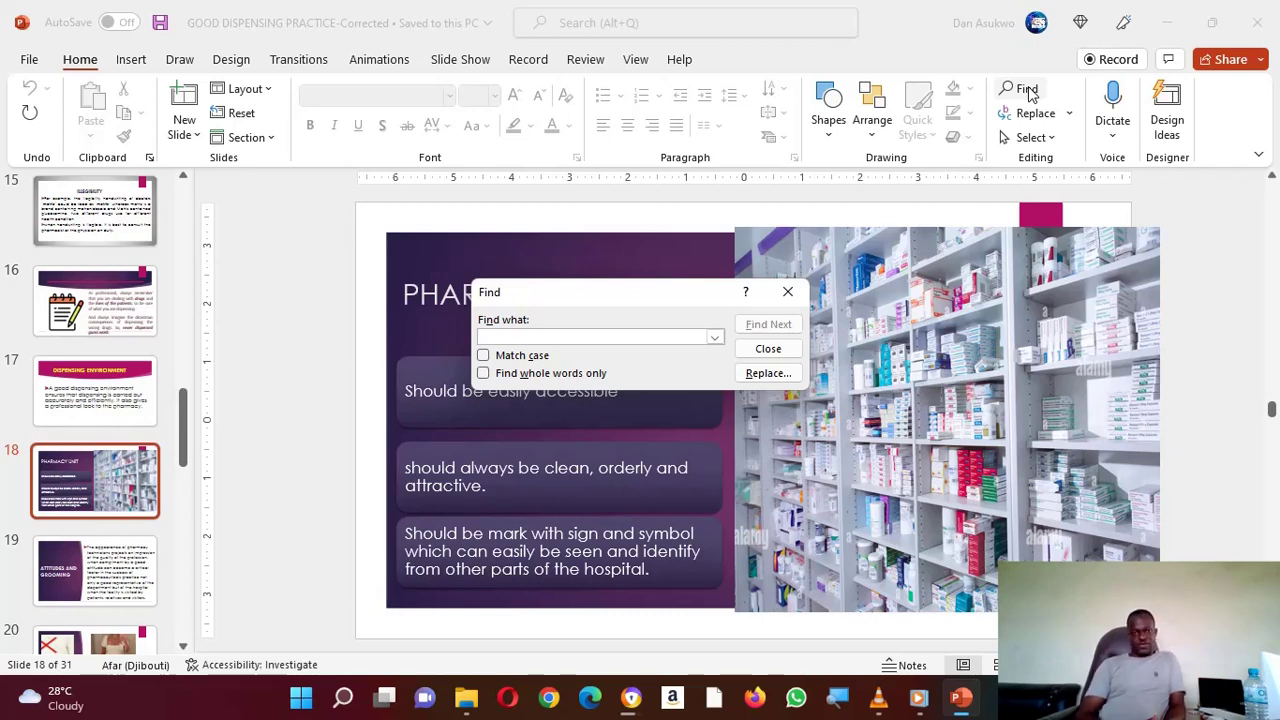
# Step: Search for 'hospital' and step through each match to the last one on slide 30
pyautogui.press('Escape')
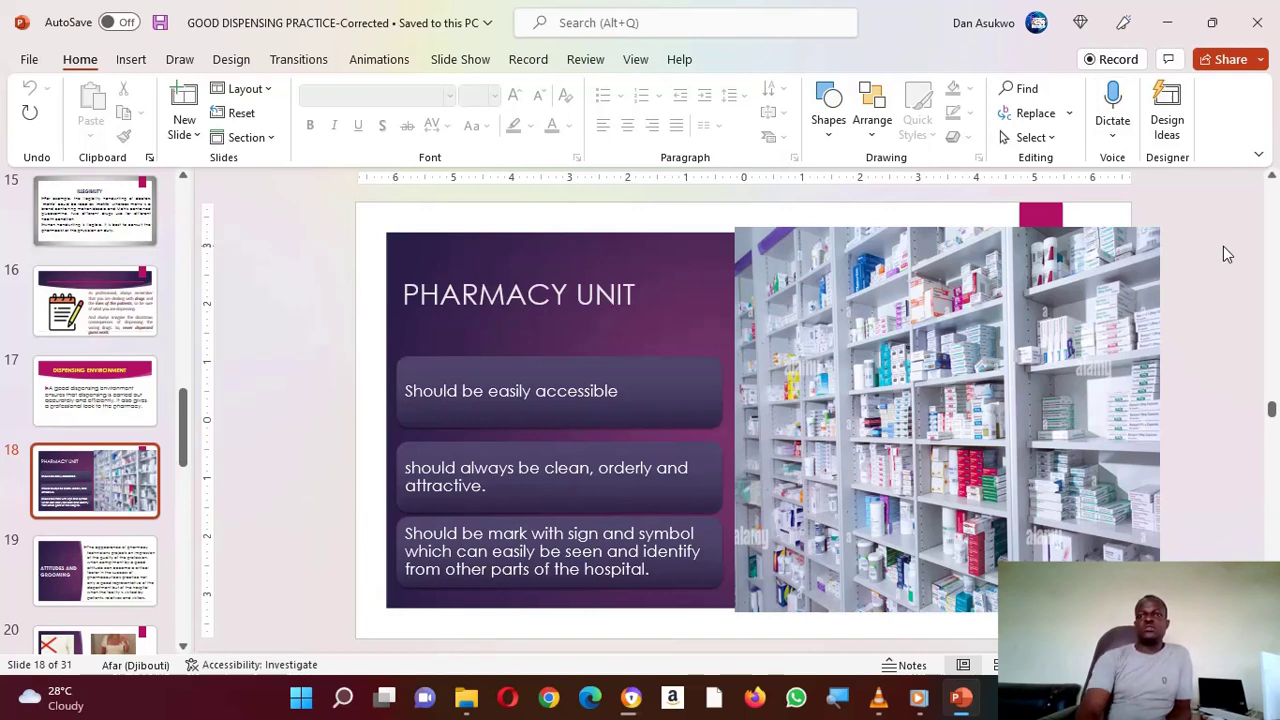
pyautogui.click(1025, 90)
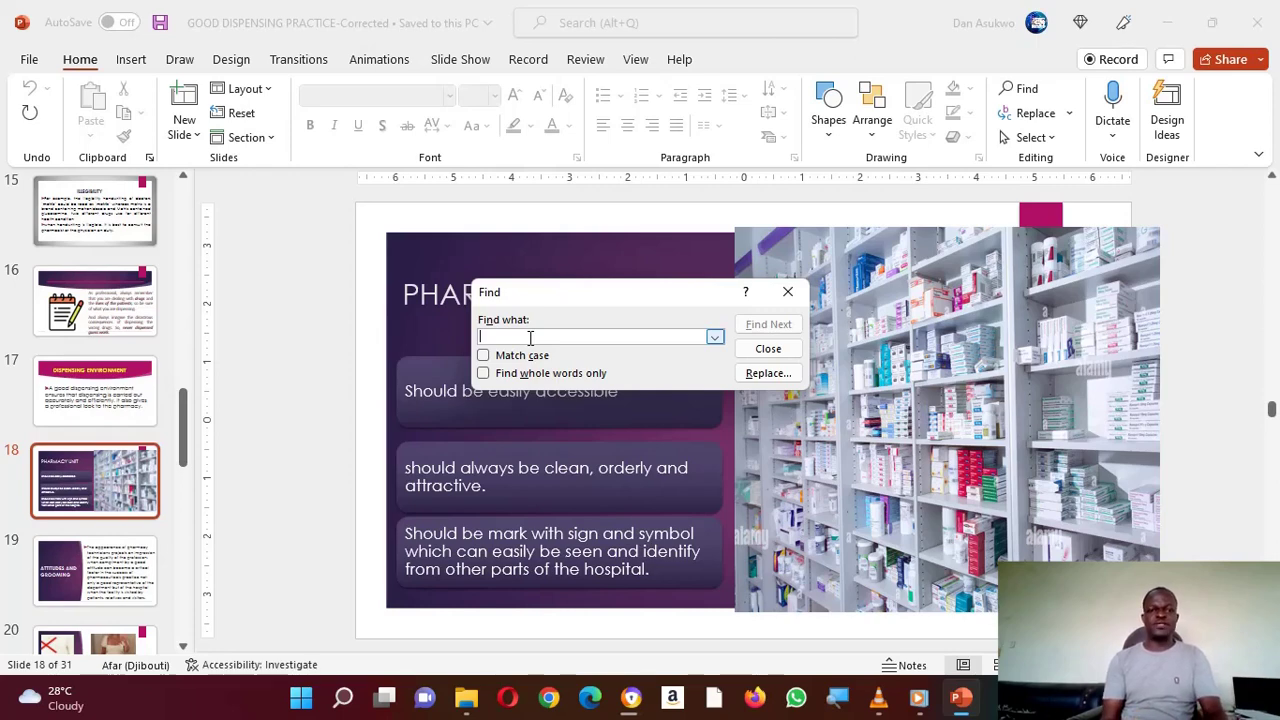
pyautogui.write('hospital')
pyautogui.press('Return')
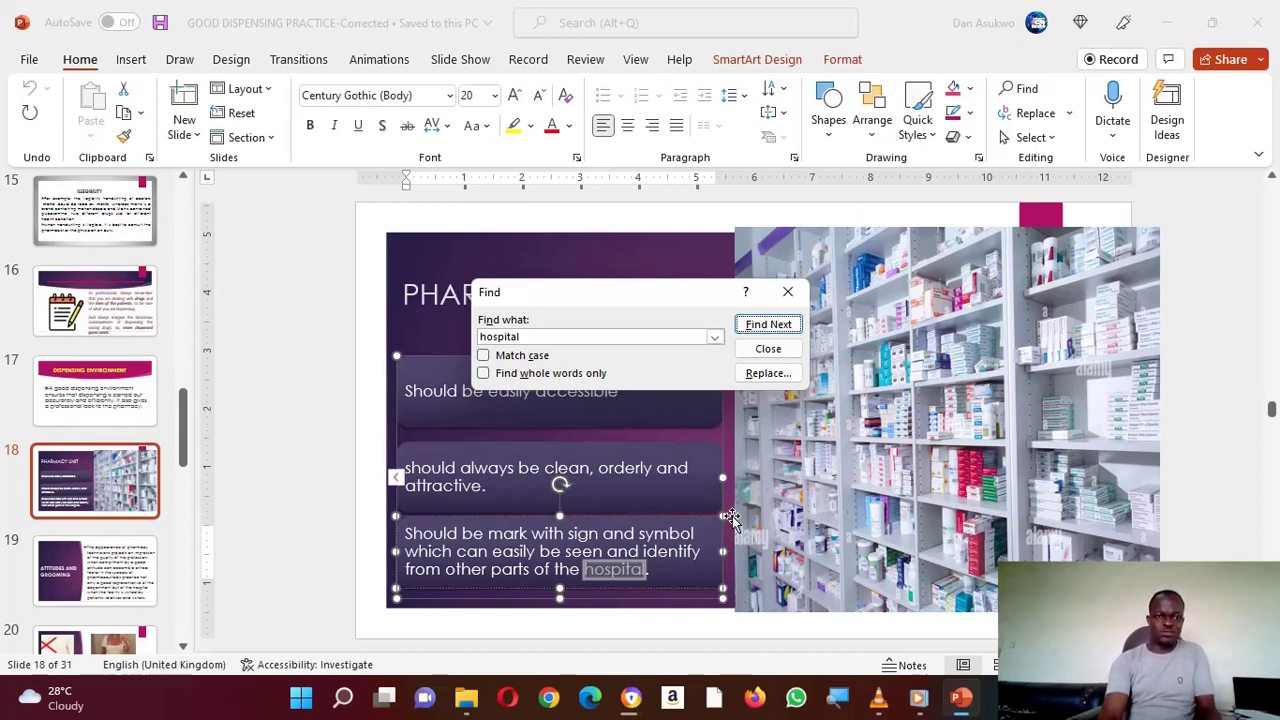
pyautogui.click(767, 325)
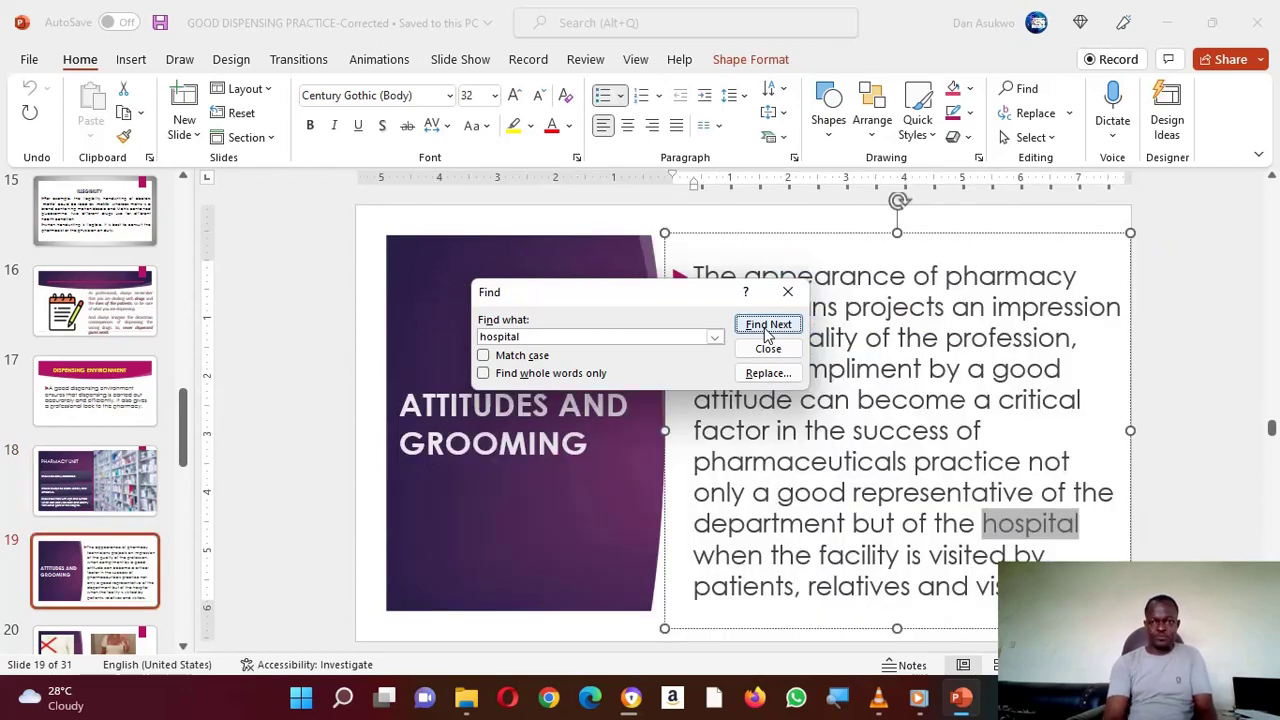
pyautogui.click(767, 325)
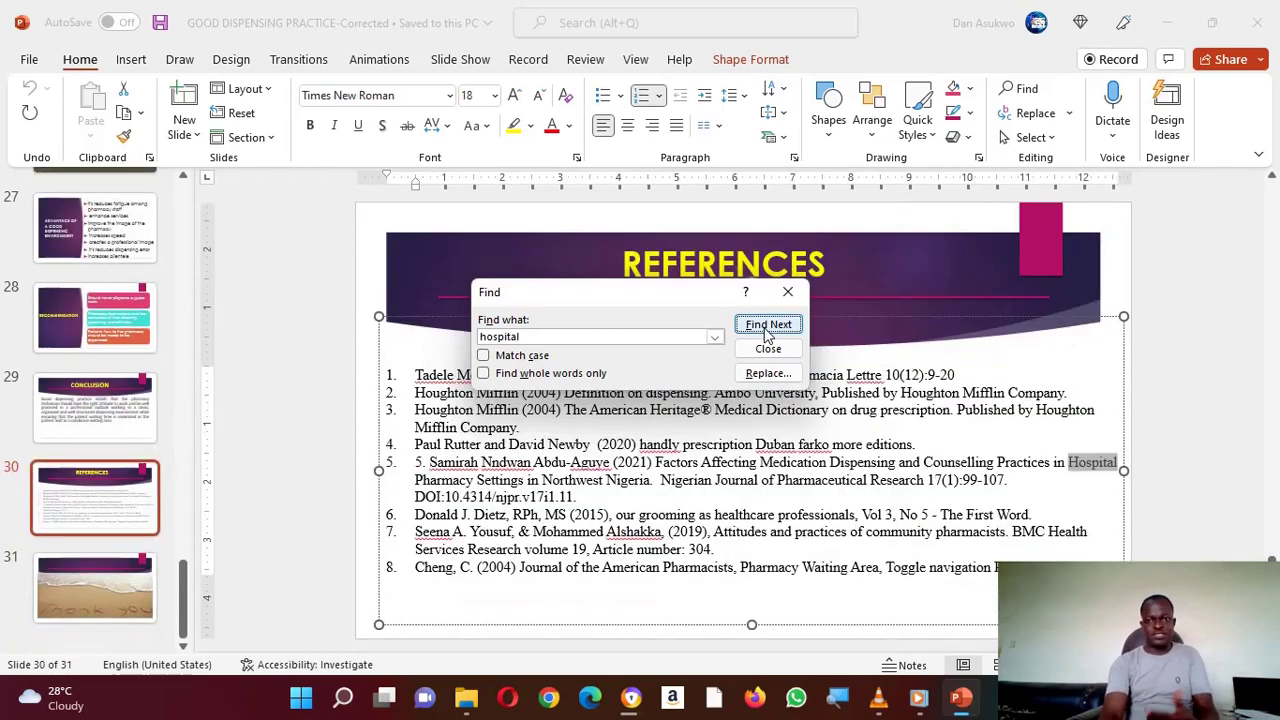
pyautogui.click(767, 326)
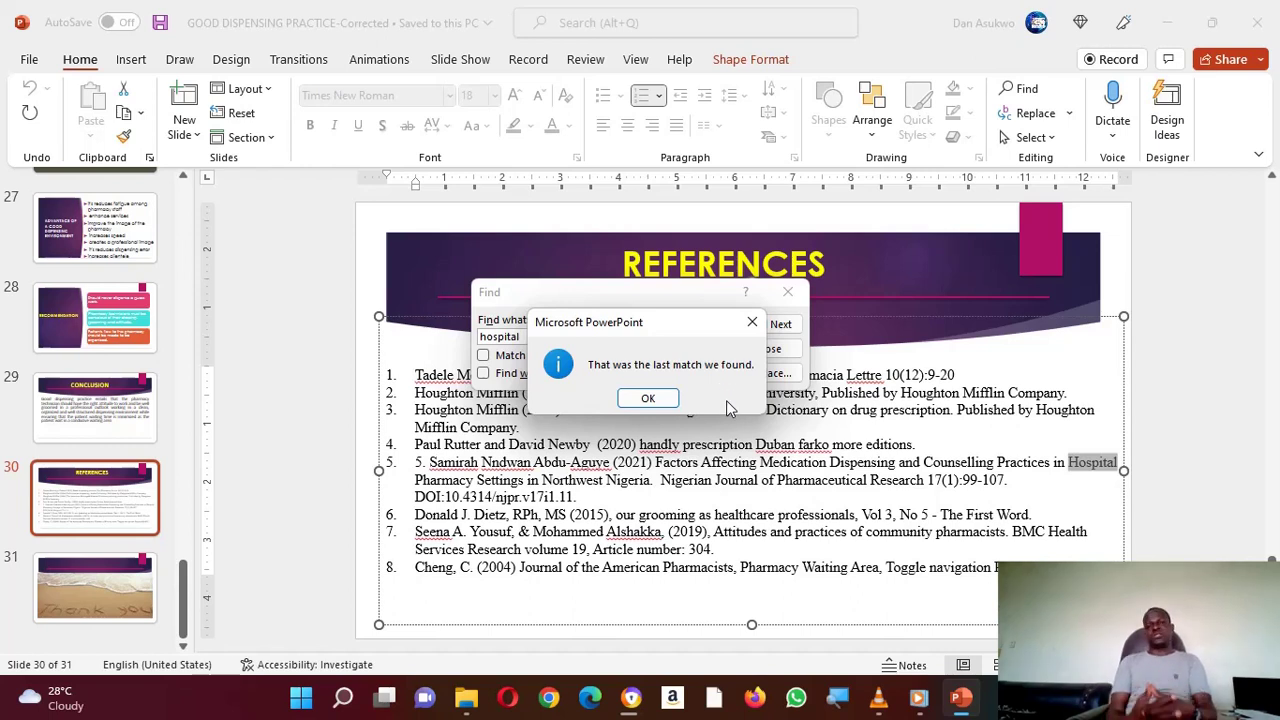
pyautogui.press('Return')
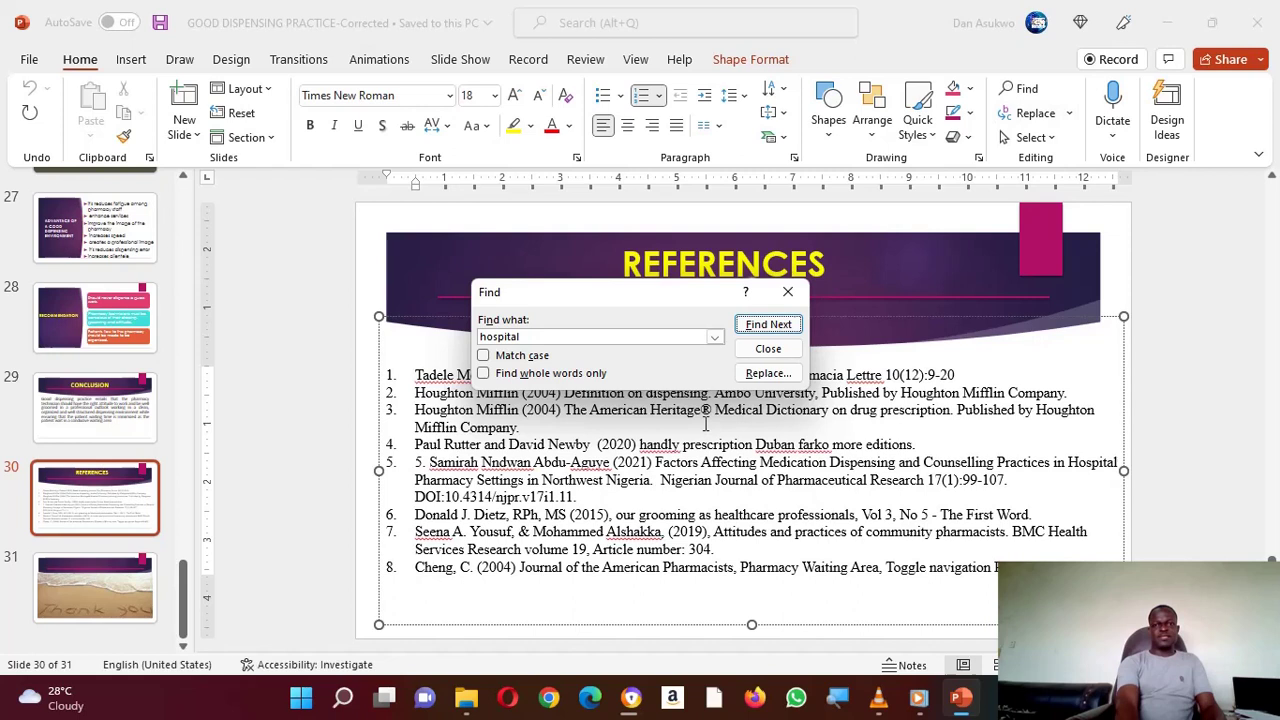
# Step: Switch the Find dialog to Replace, keeping 'hospital' as the search term
pyautogui.click(763, 375)
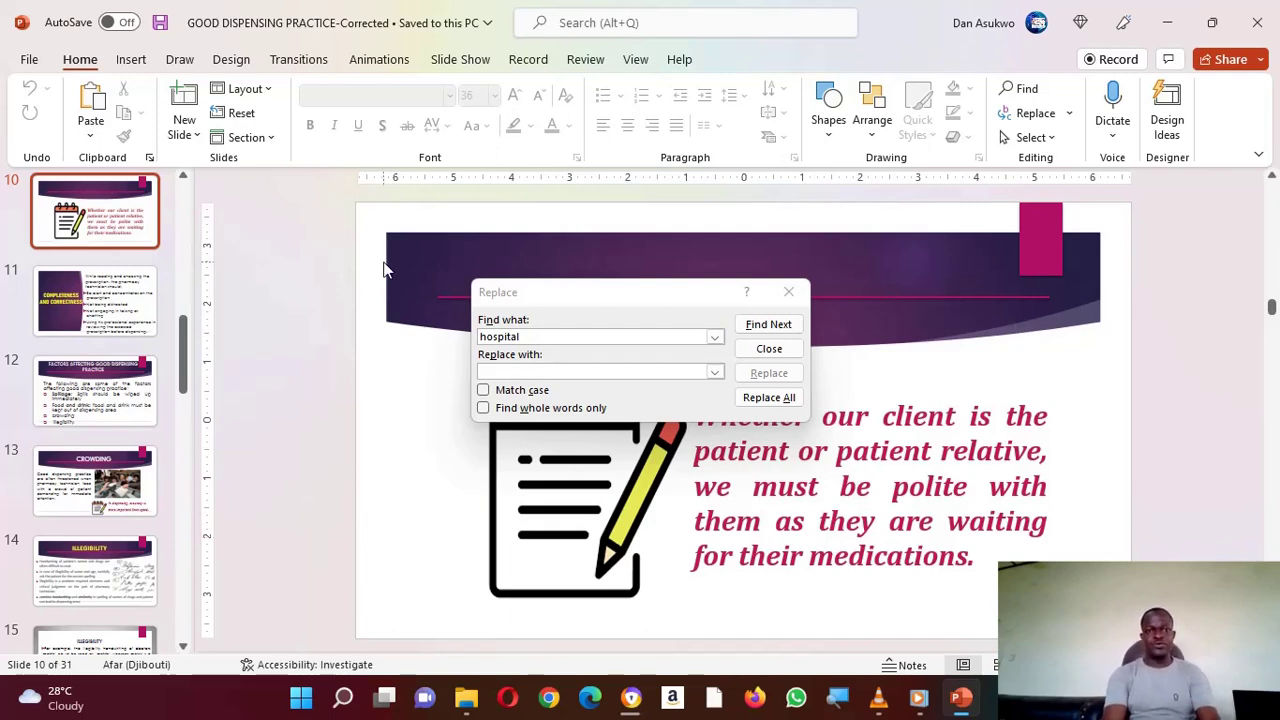
# Step: Replace every 'hospital' with 'medications' using Replace All and dismiss the count notice
pyautogui.click(545, 336)
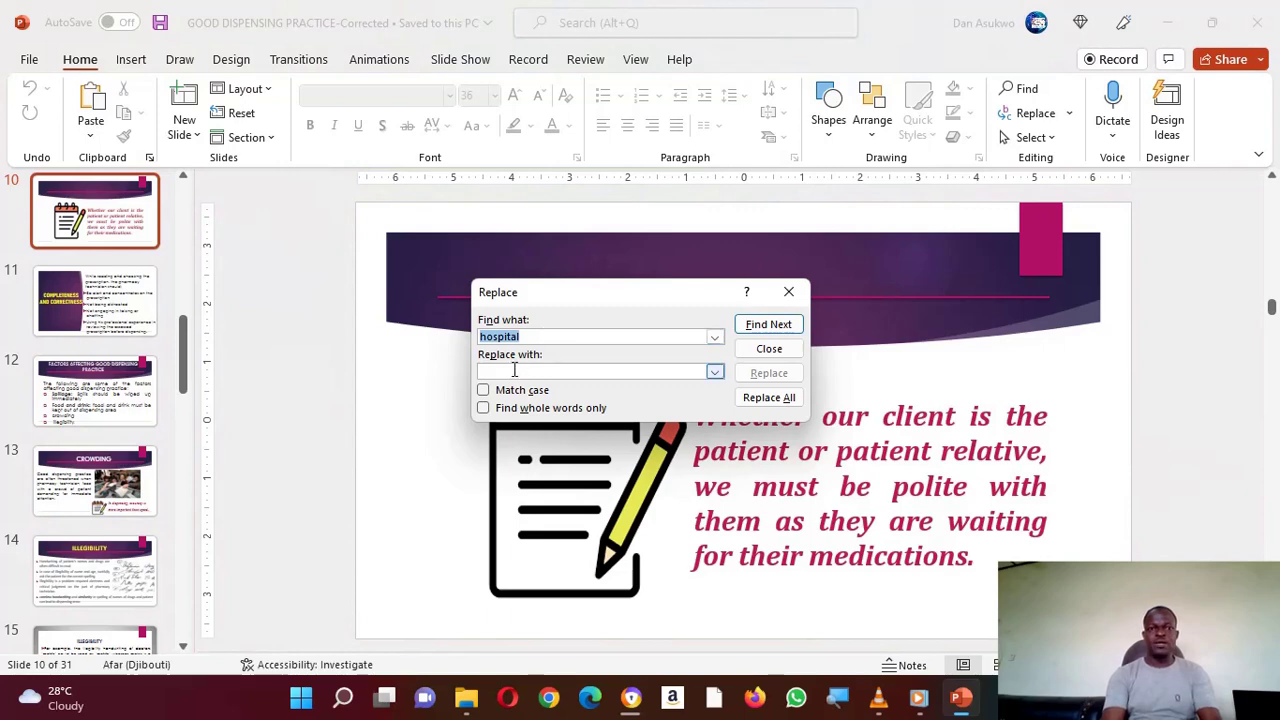
pyautogui.click(515, 371)
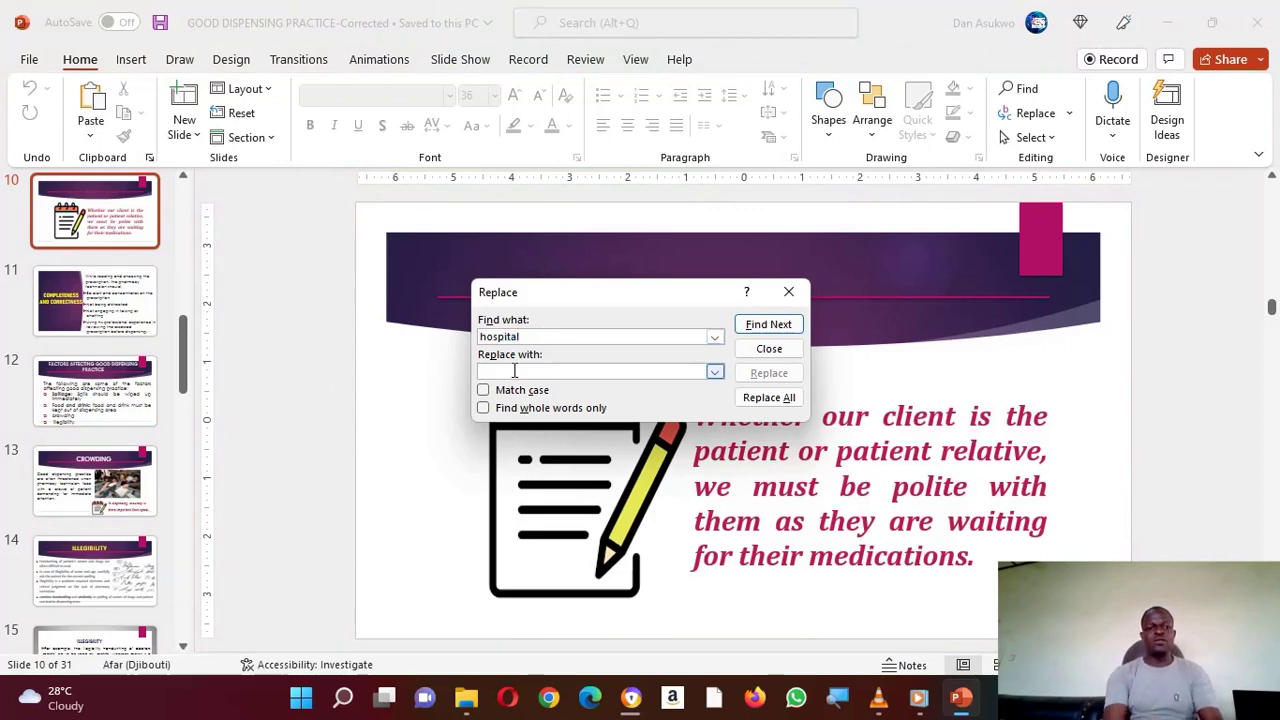
pyautogui.write('medications')
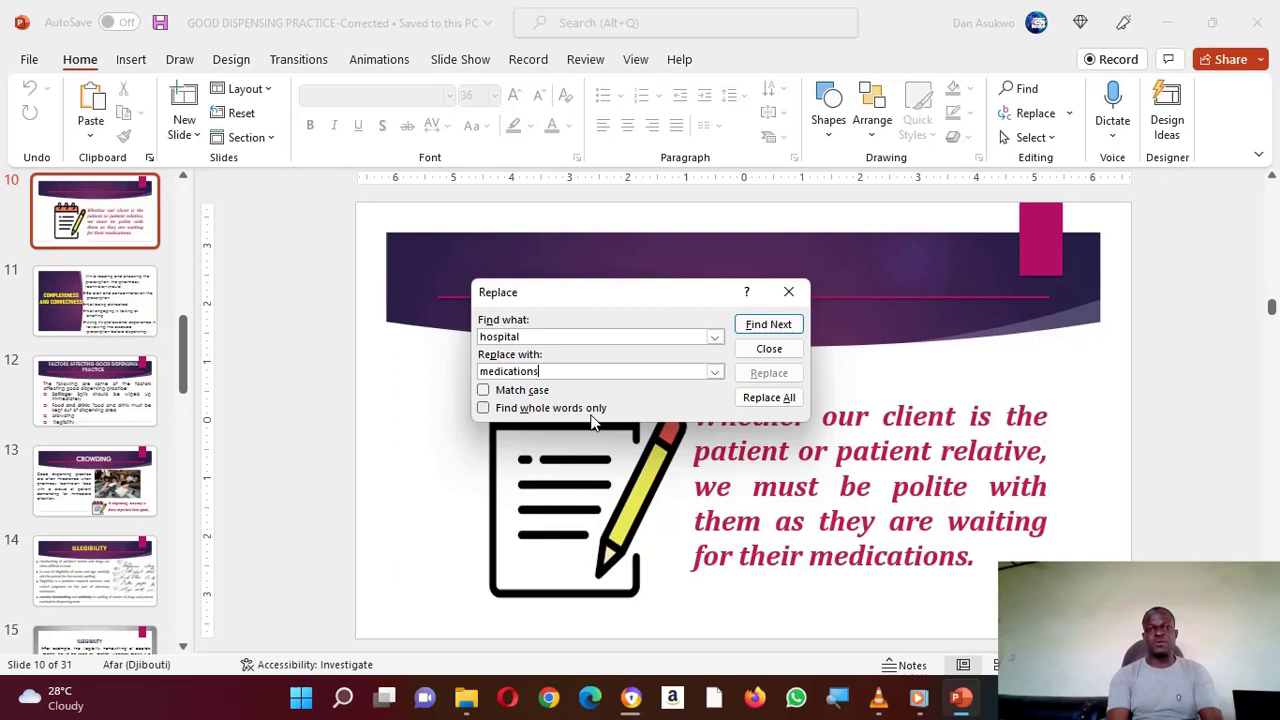
pyautogui.click(768, 398)
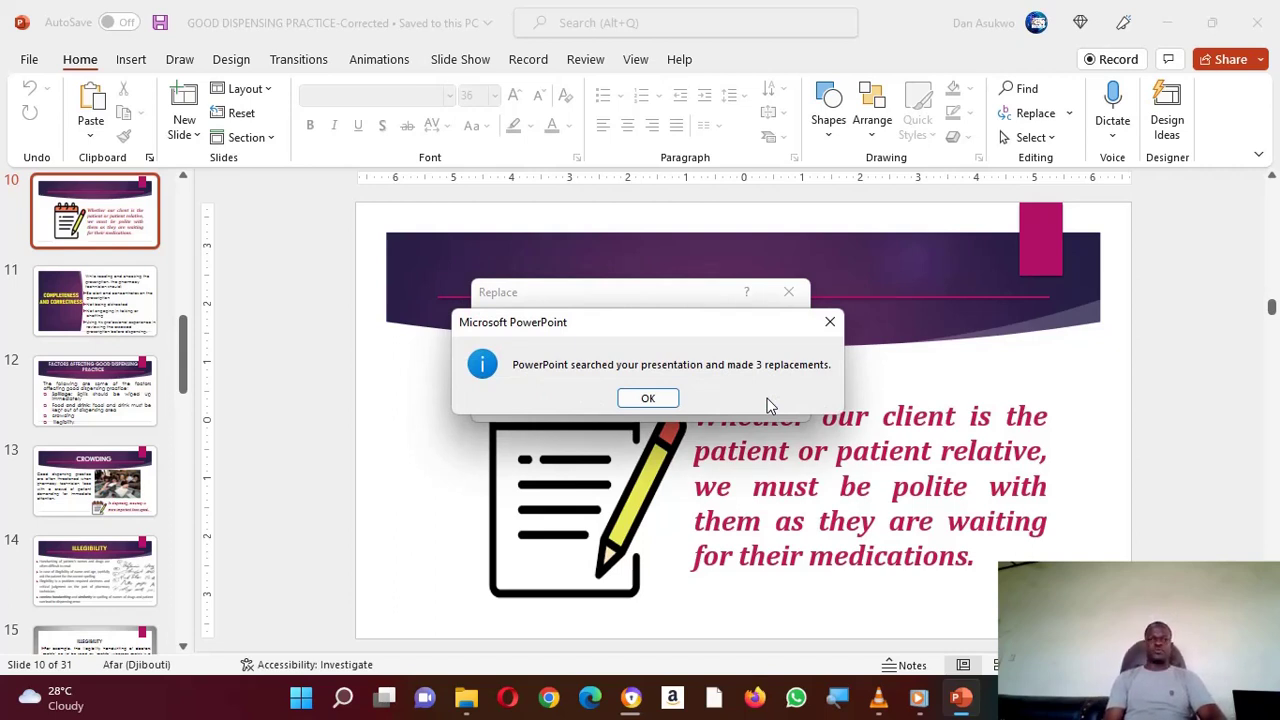
pyautogui.click(648, 398)
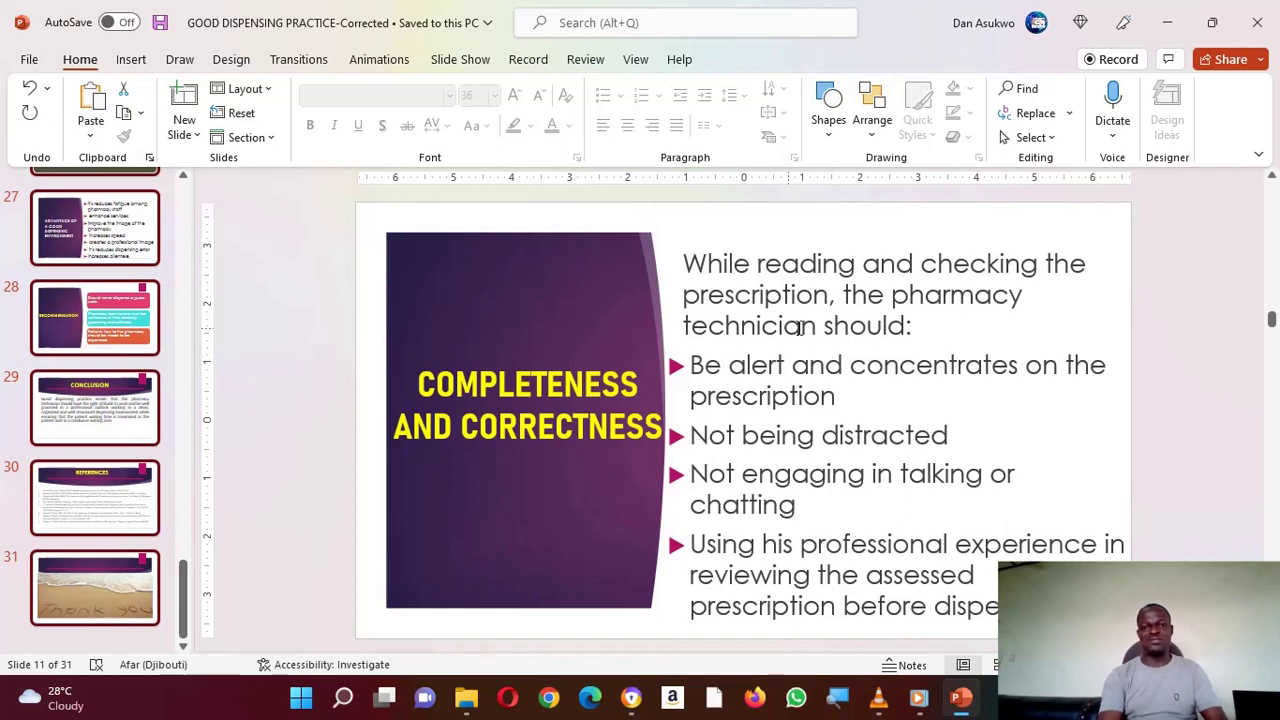
pyautogui.click(731, 328)
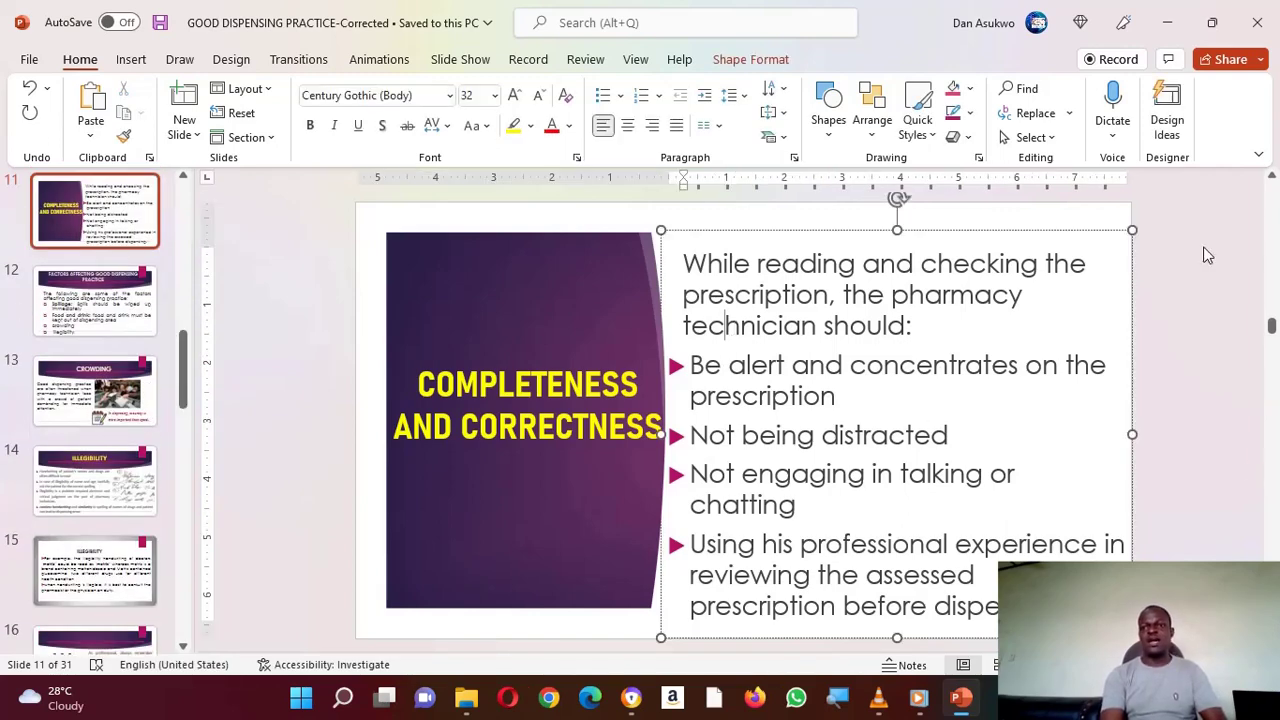
pyautogui.click(1033, 138)
pyautogui.click(1053, 164)
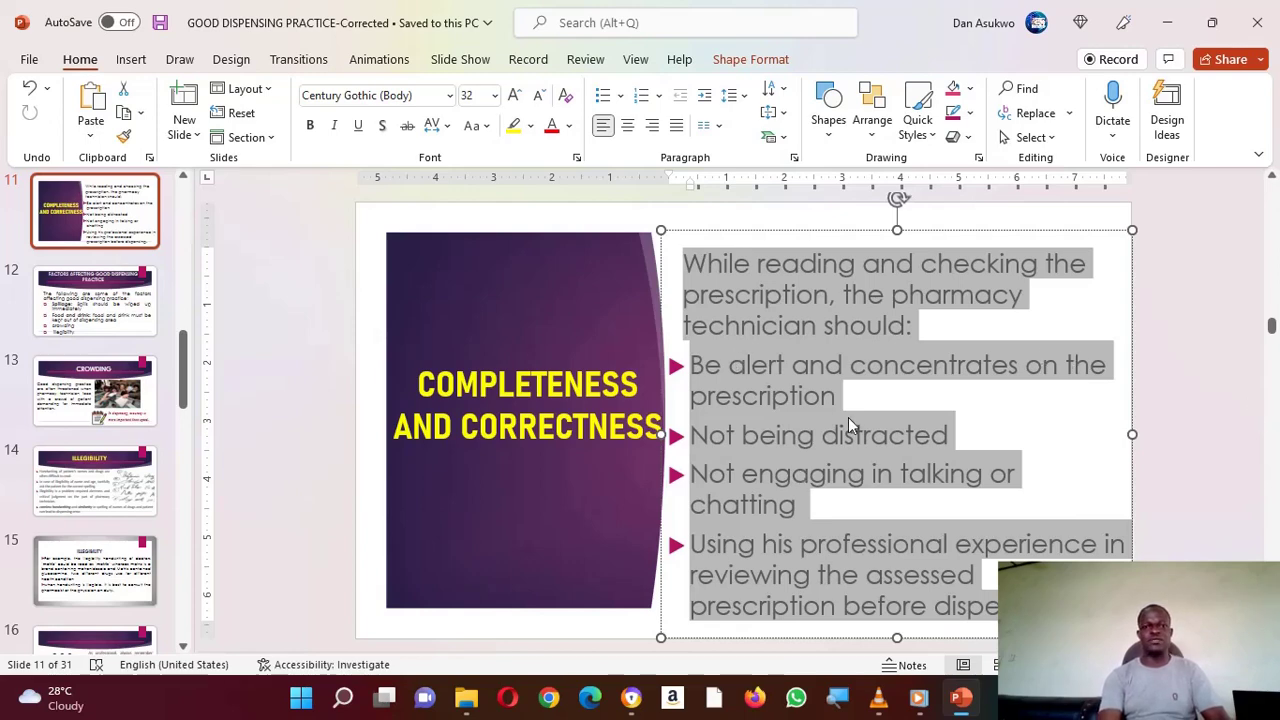
pyautogui.click(998, 412)
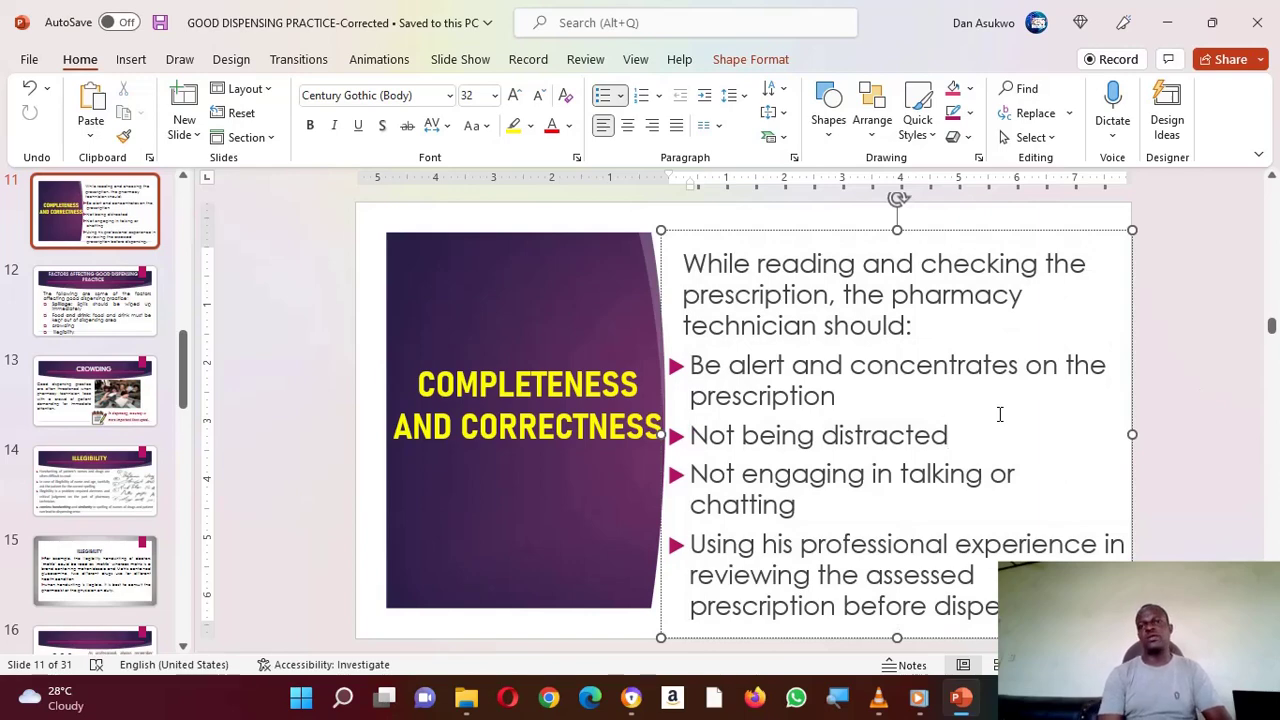
# Step: Go to slide 27, Advantage of a Good Dispensing Environment, and open the Select options list
pyautogui.click(1046, 143)
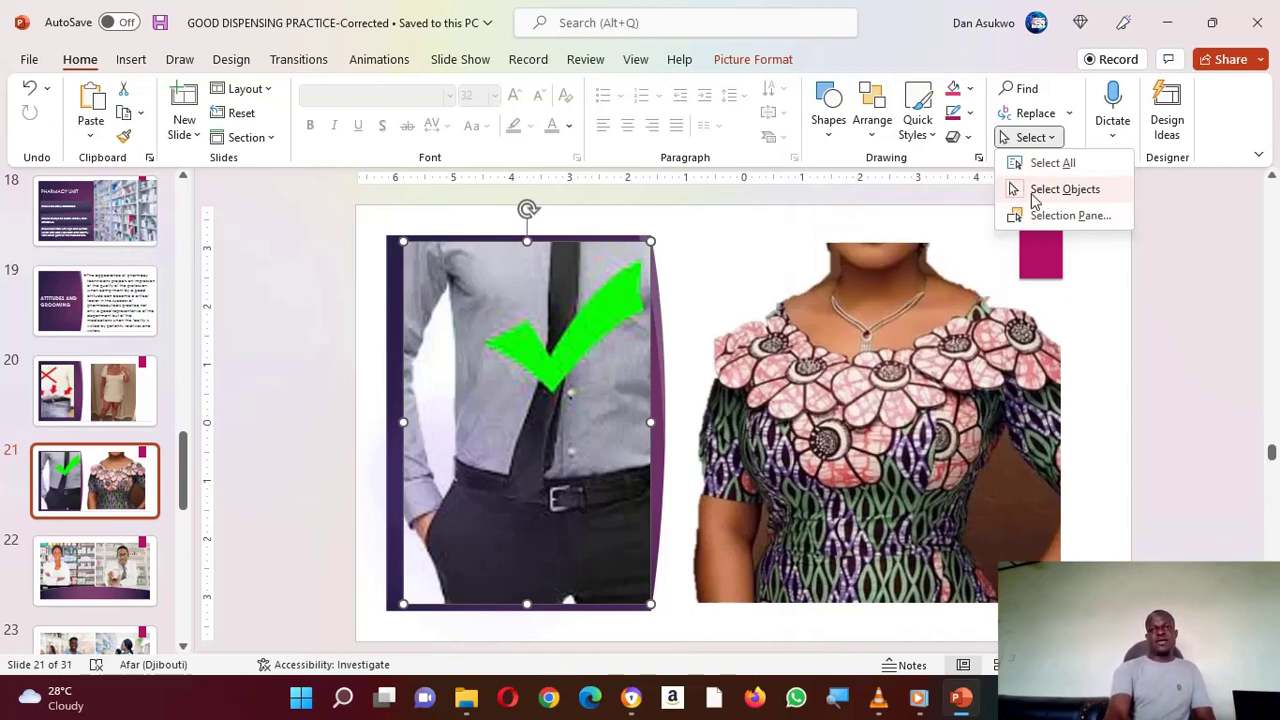
pyautogui.click(1050, 196)
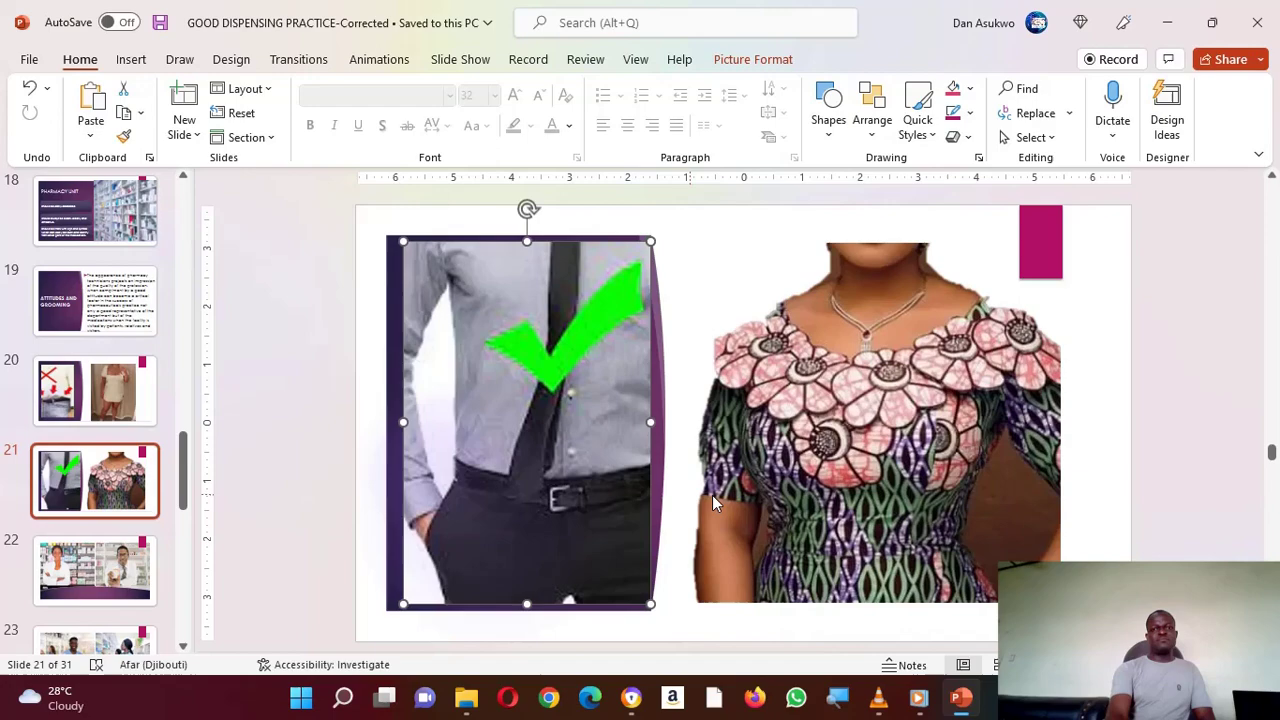
pyautogui.click(96, 560)
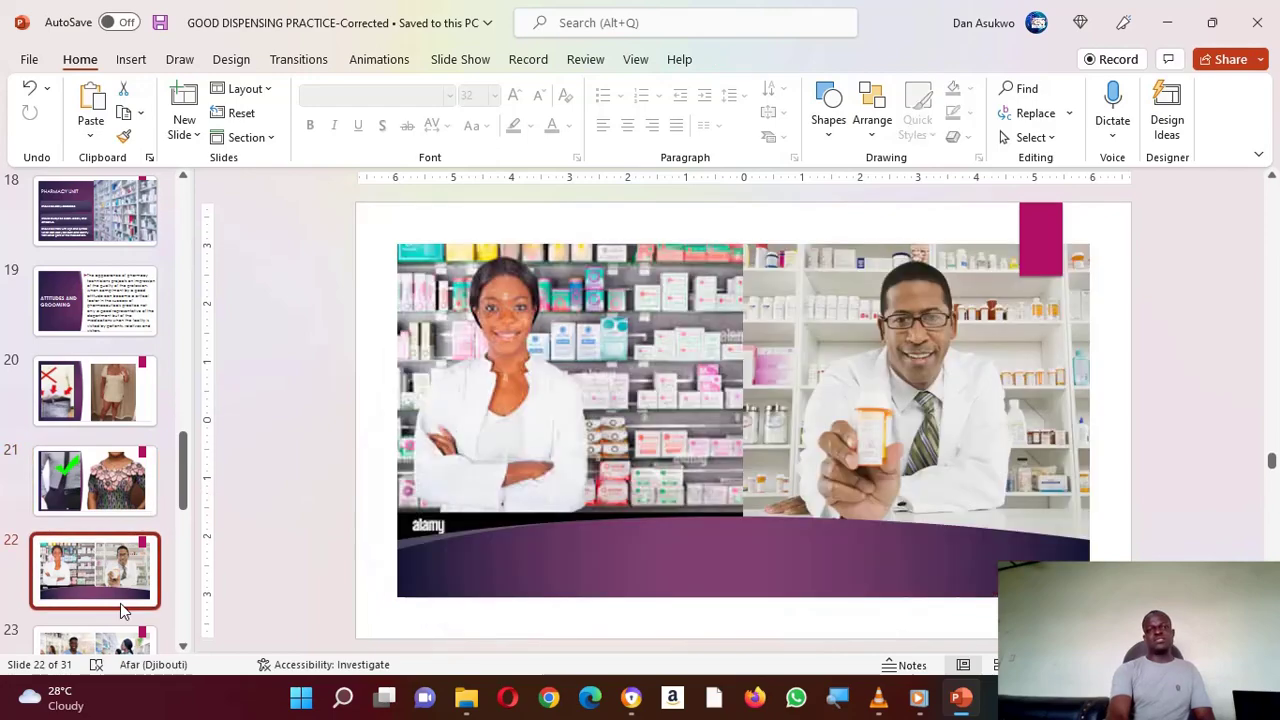
pyautogui.click(100, 646)
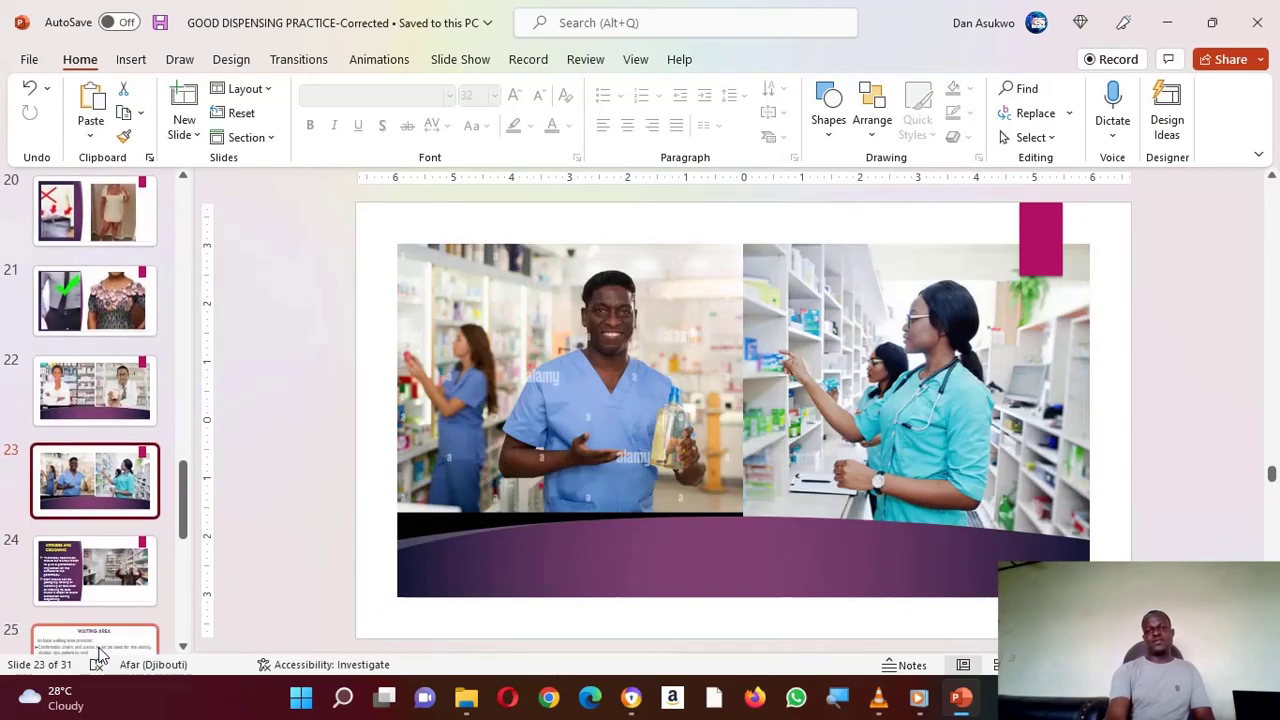
pyautogui.click(100, 648)
pyautogui.click(100, 652)
pyautogui.click(1030, 137)
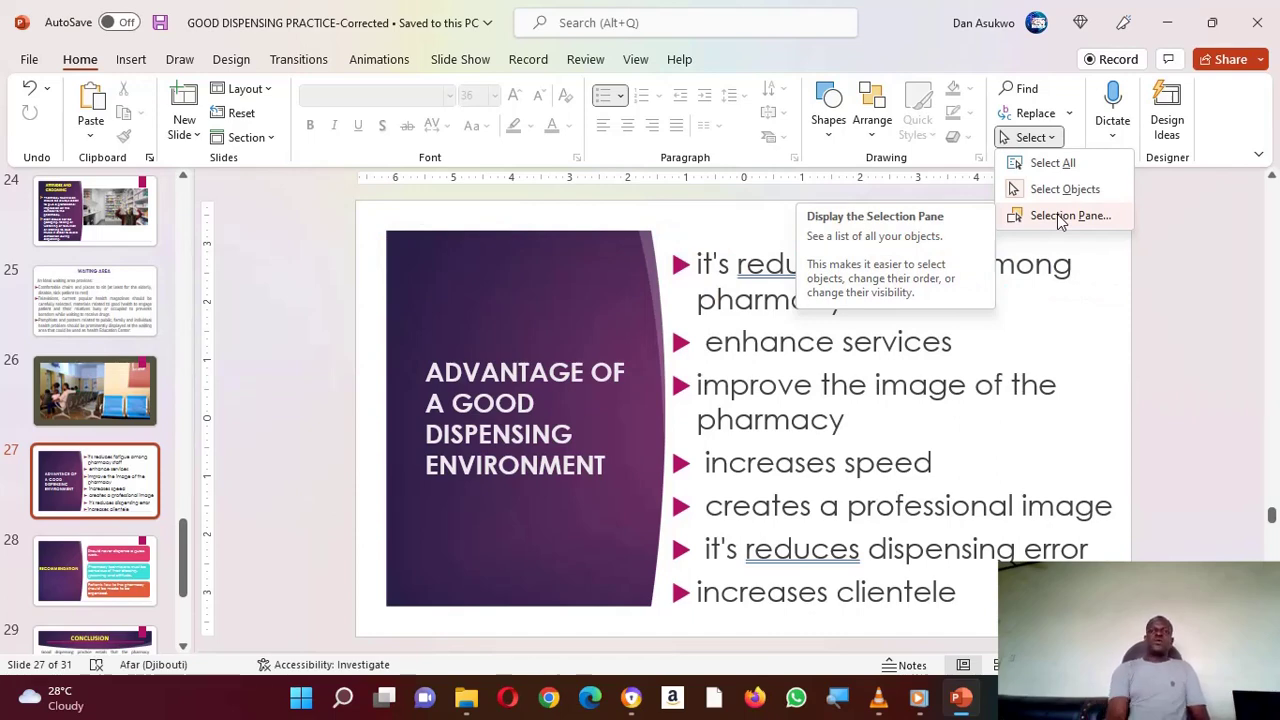
# Step: Open the Selection Pane for slide 27, hide all objects, then show them all again
pyautogui.click(1060, 218)
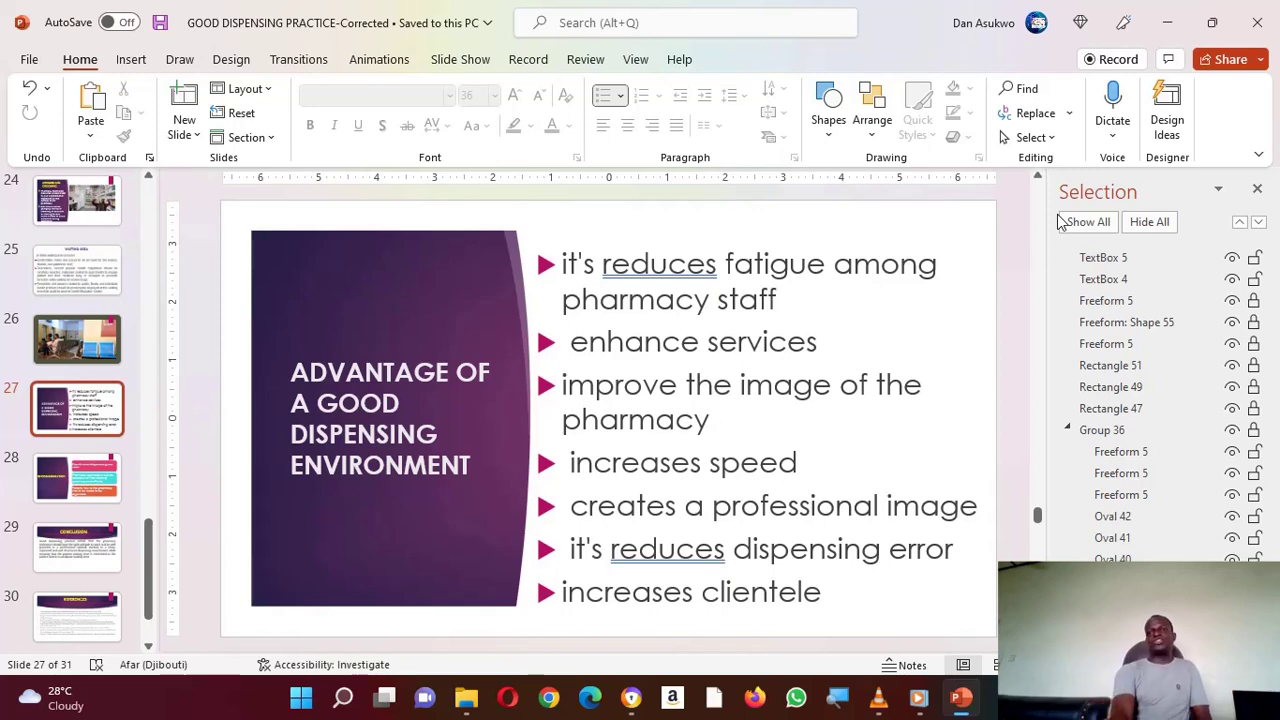
pyautogui.click(1148, 222)
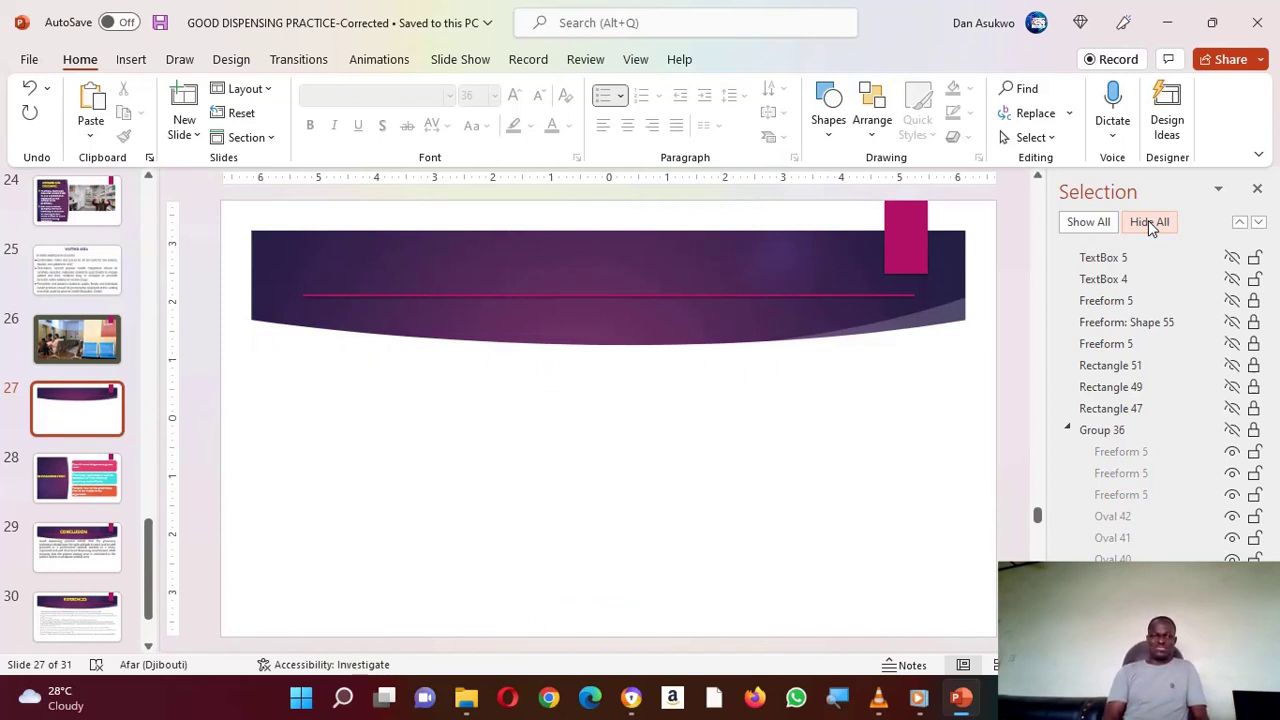
pyautogui.click(1075, 224)
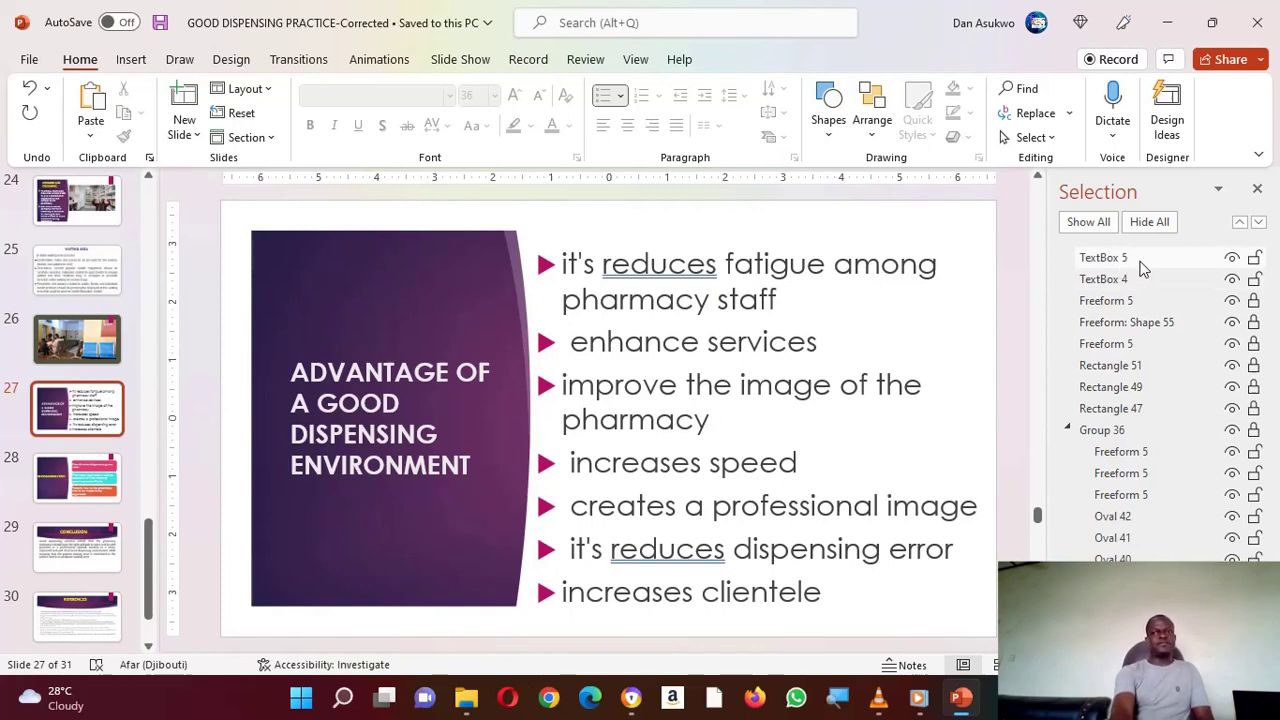
pyautogui.click(1232, 259)
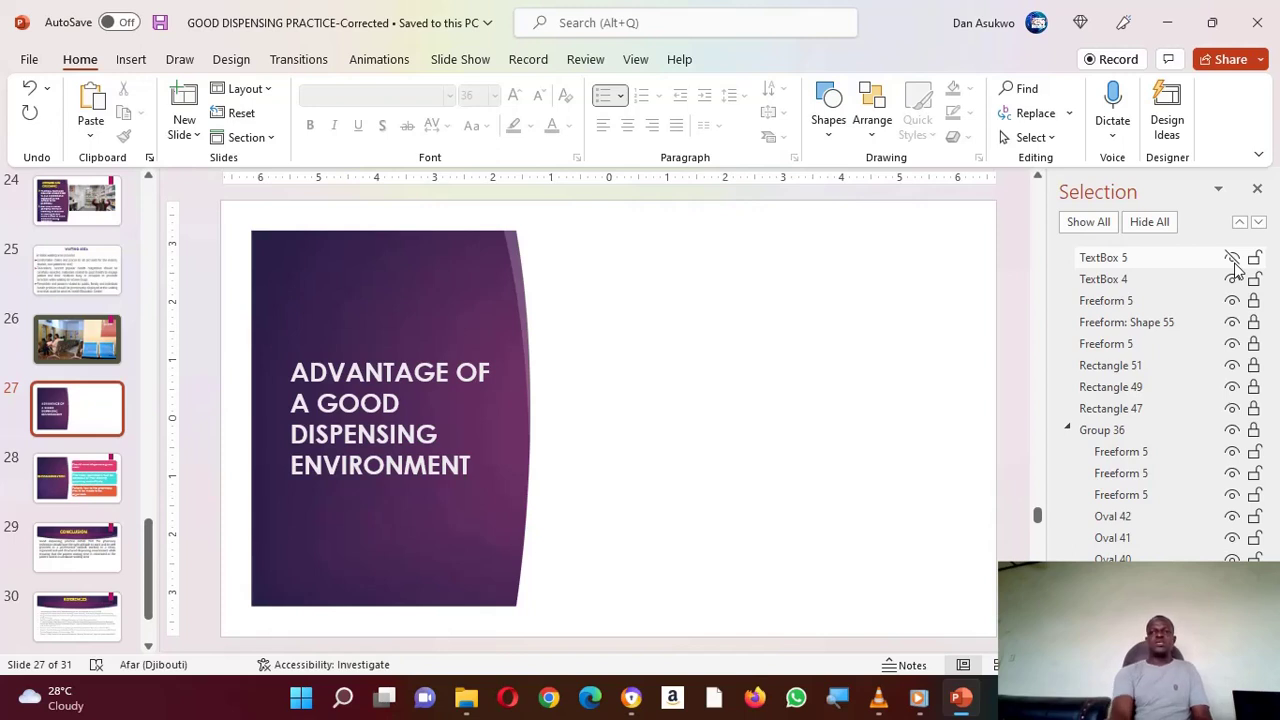
pyautogui.click(1233, 259)
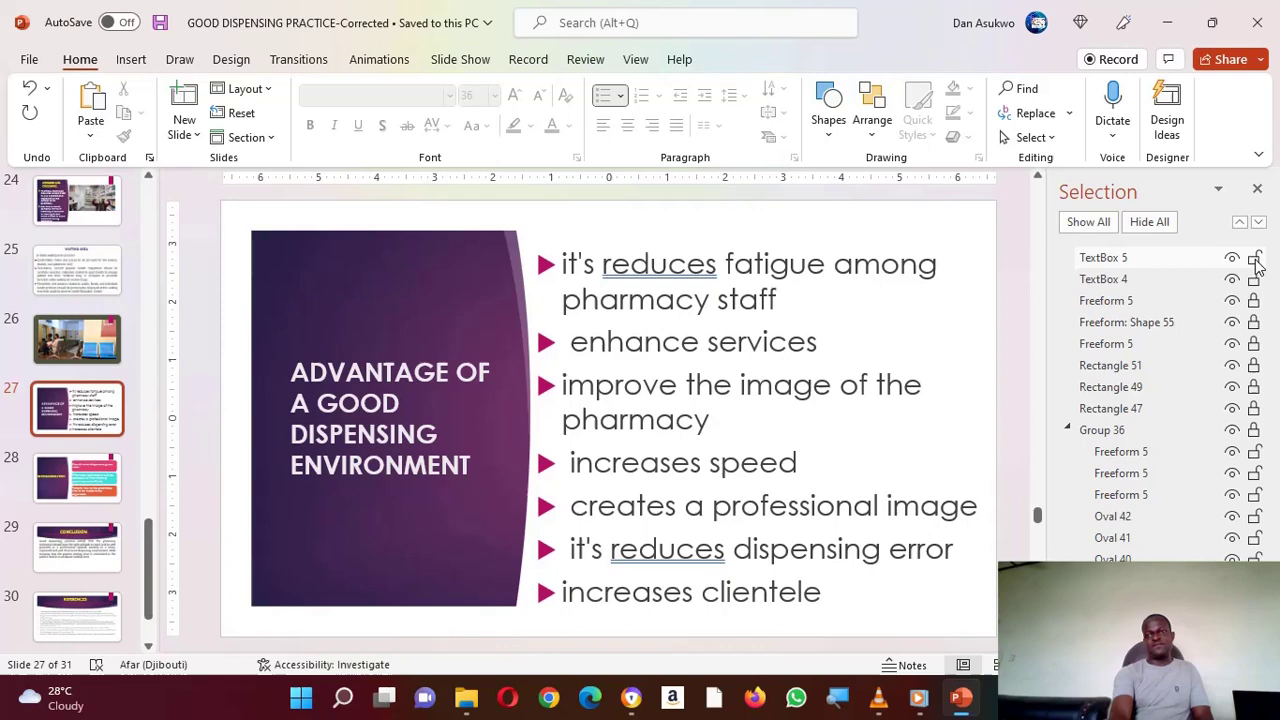
# Step: Lock TextBox 5 in the Selection Pane and test that its bulleted text remains editable
pyautogui.click(1256, 259)
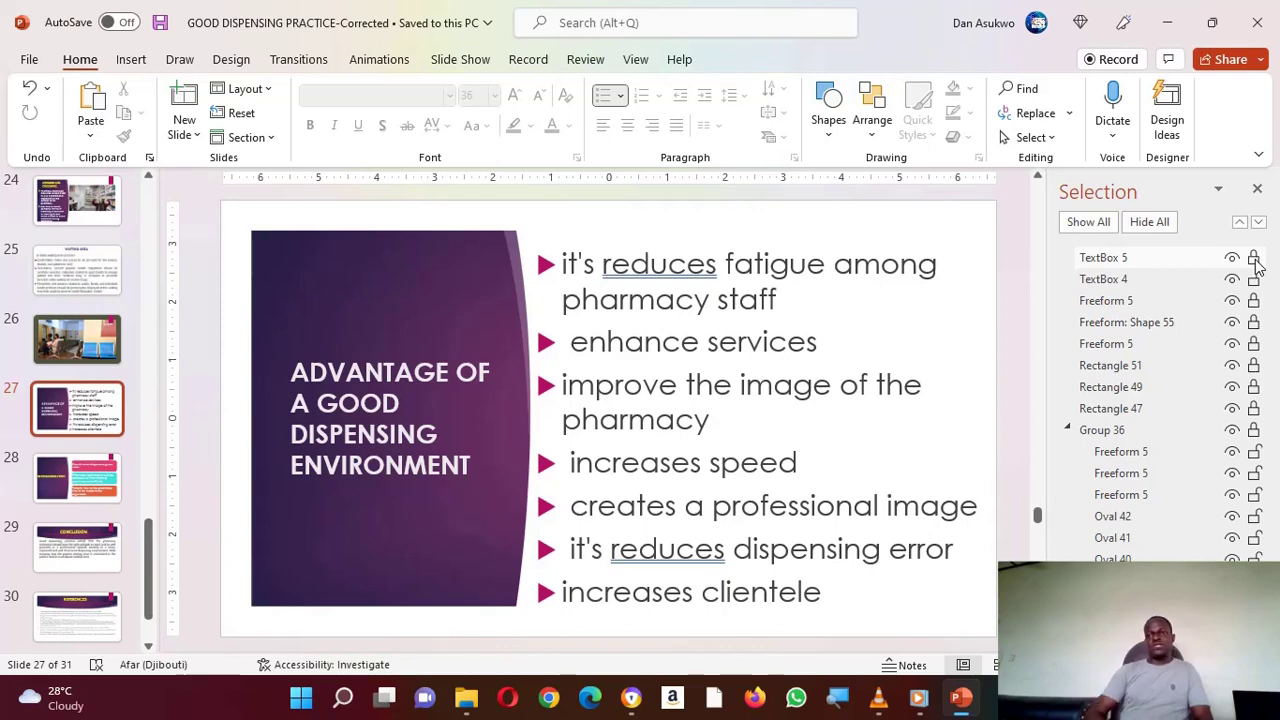
pyautogui.click(868, 242)
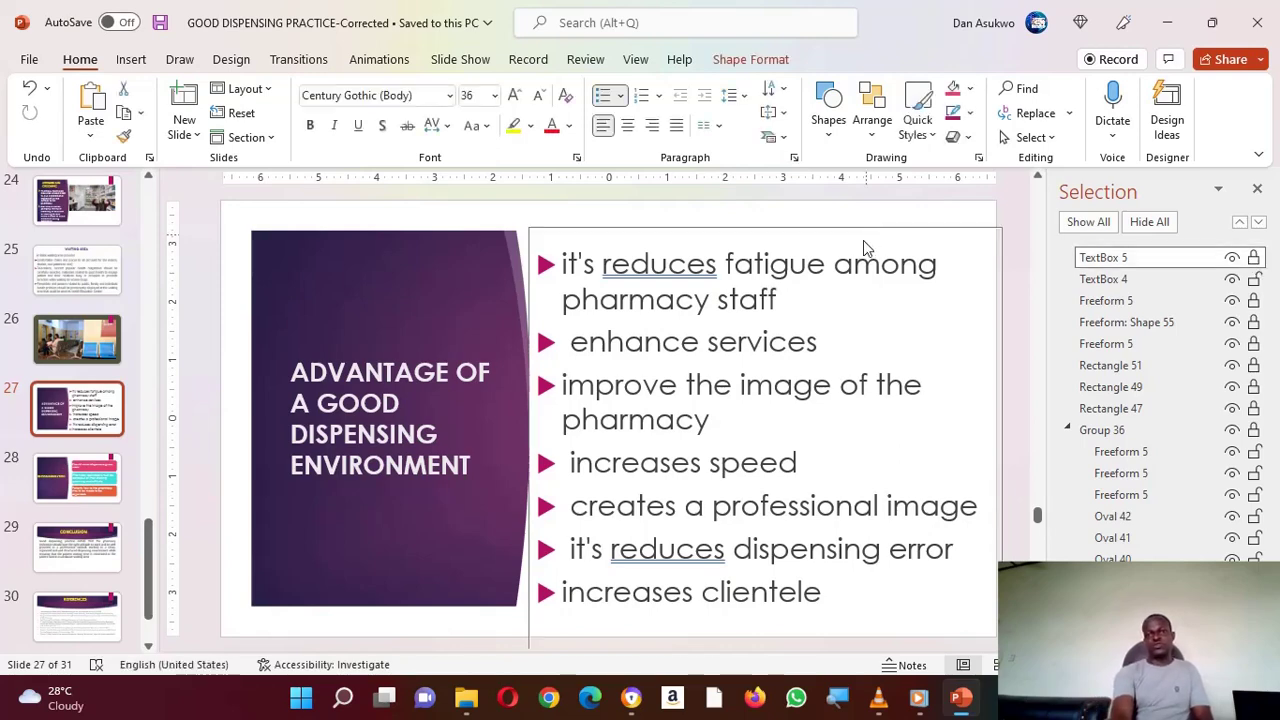
pyautogui.click(834, 287)
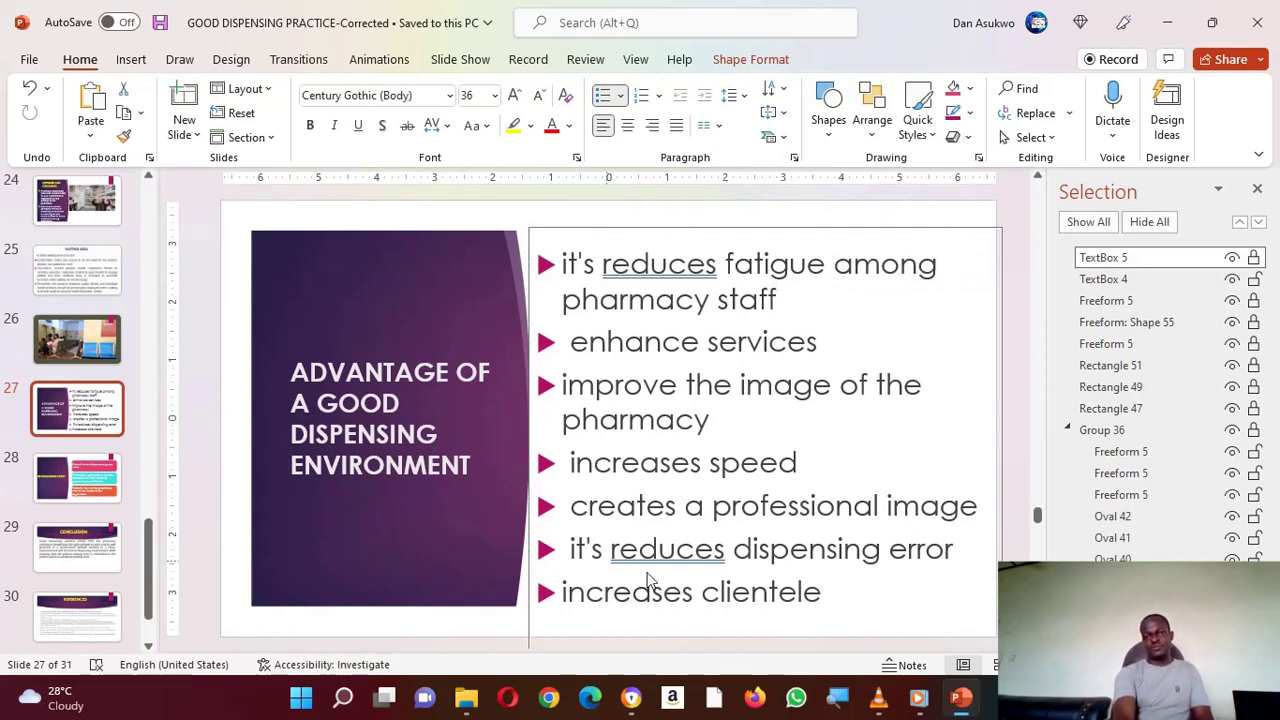
pyautogui.click(1252, 258)
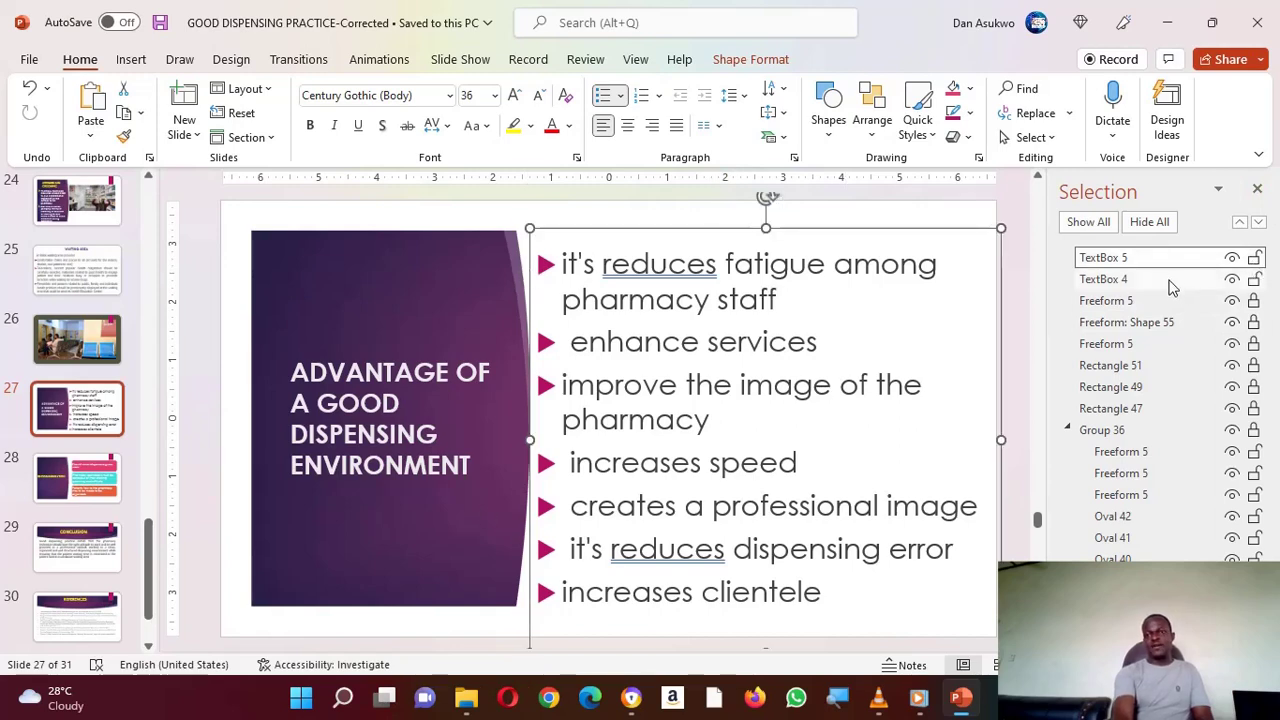
pyautogui.click(1254, 259)
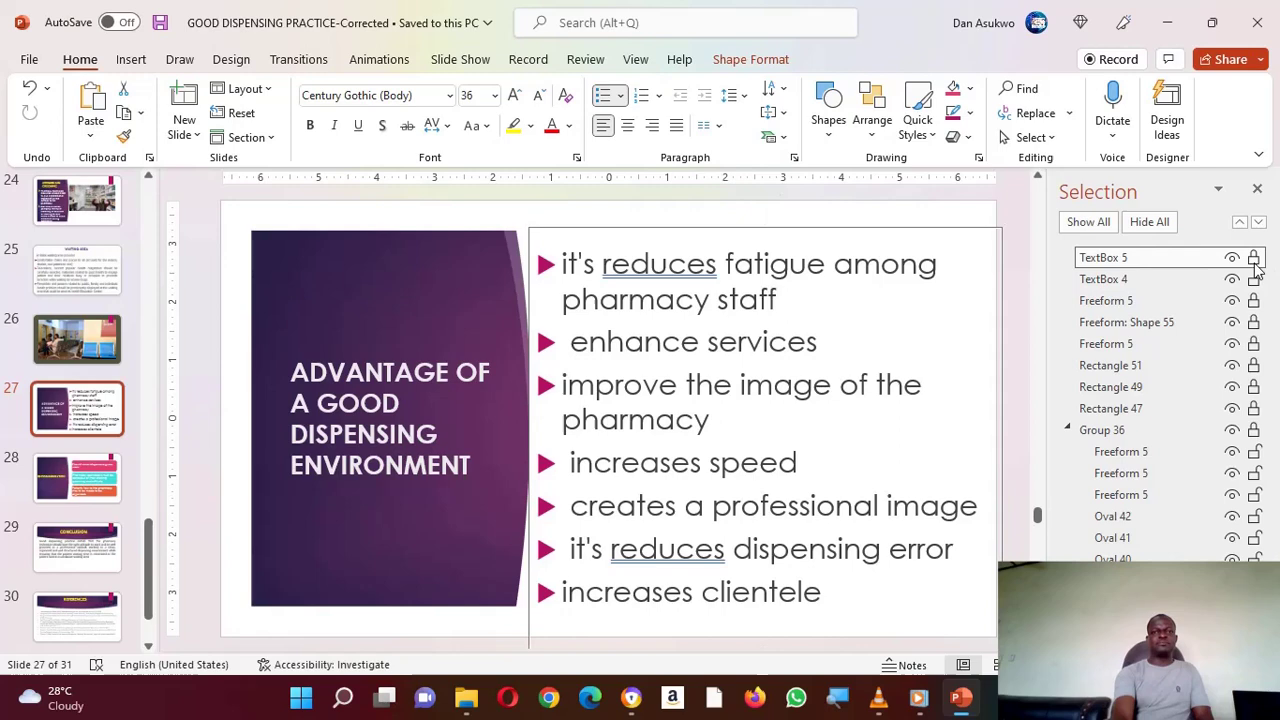
pyautogui.click(824, 282)
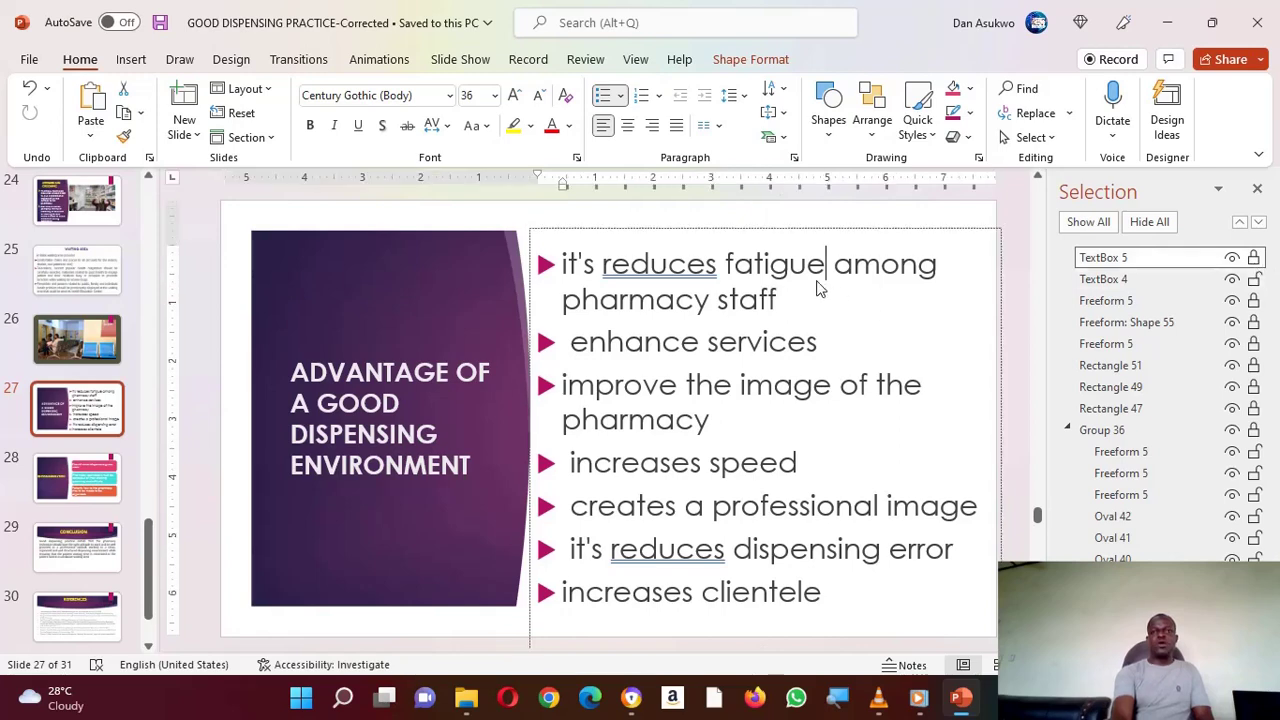
pyautogui.click(655, 228)
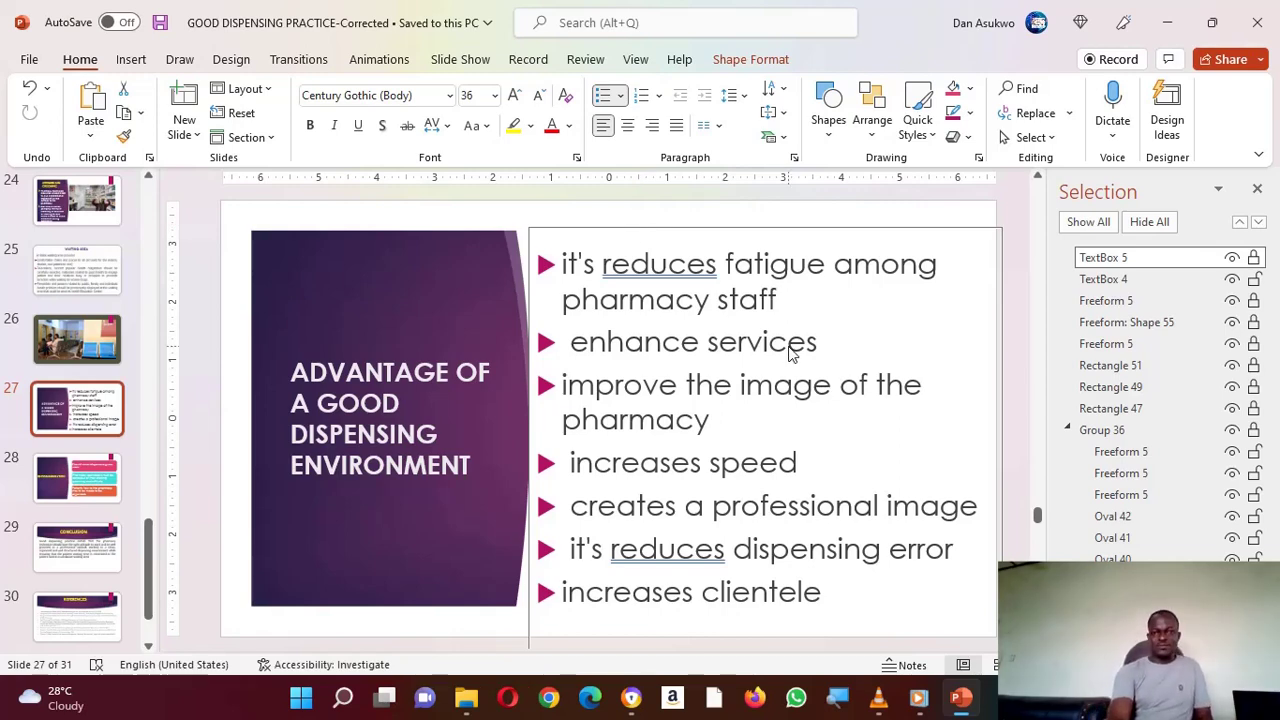
# Step: Delete and retype 'staff' at the end of the first bullet in the locked box
pyautogui.click(775, 303)
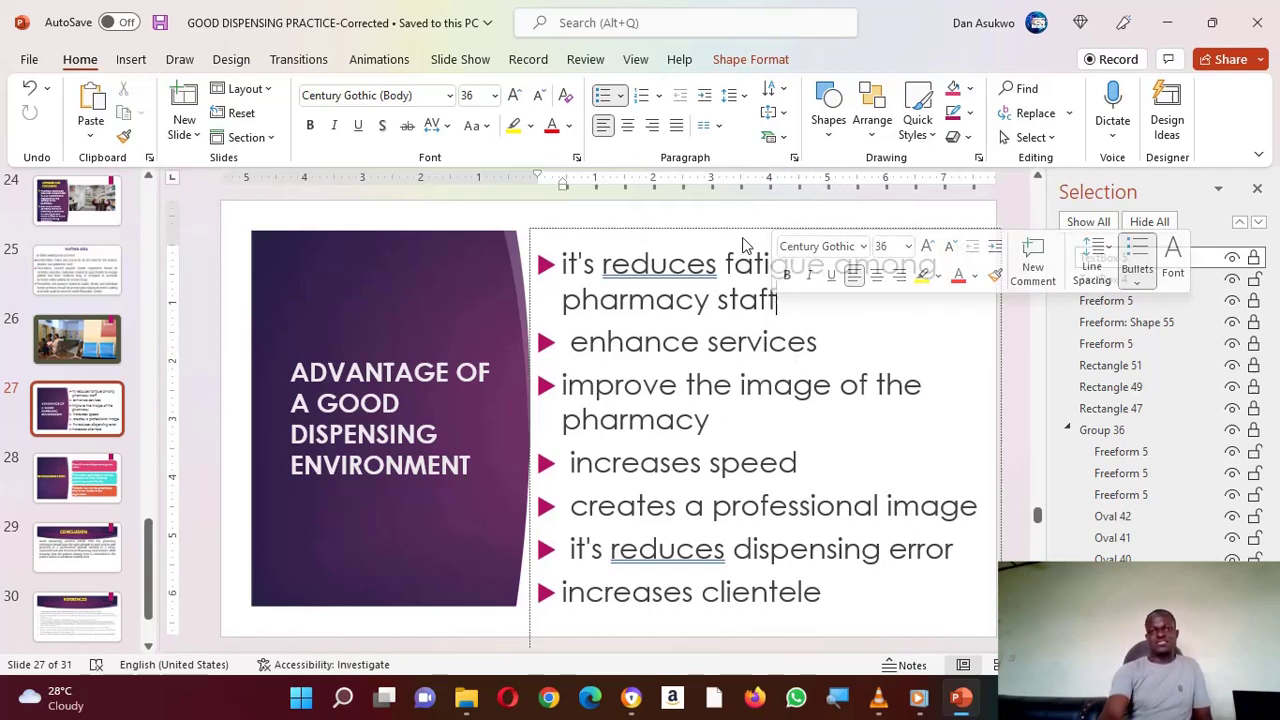
pyautogui.press('Escape')
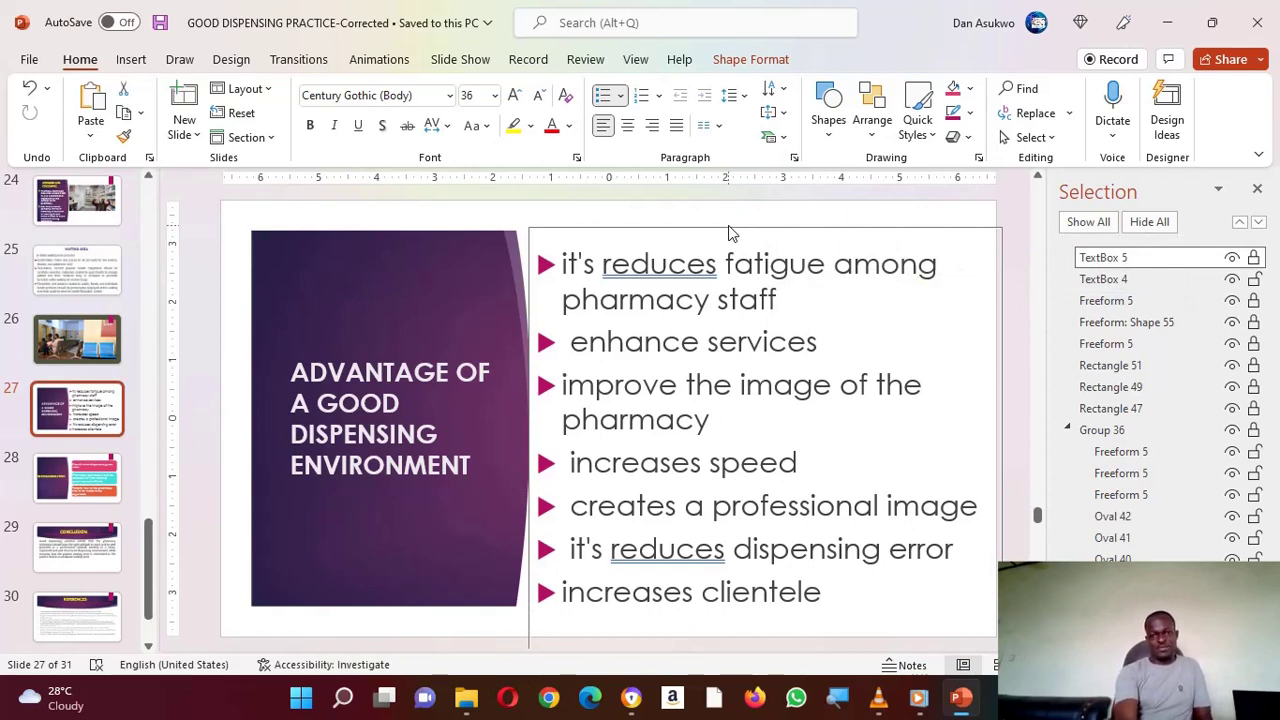
pyautogui.click(779, 296)
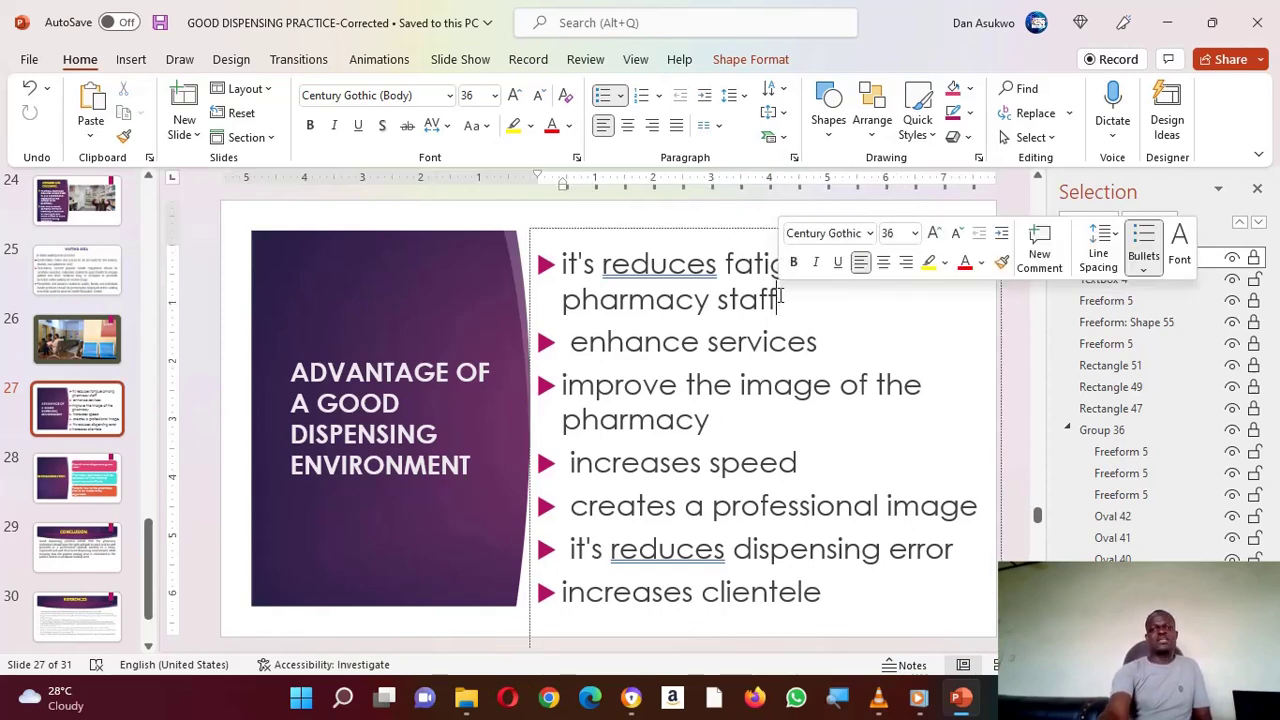
pyautogui.press('BackSpace')
pyautogui.press('BackSpace')
pyautogui.press('BackSpace')
pyautogui.press('BackSpace')
pyautogui.press('BackSpace')
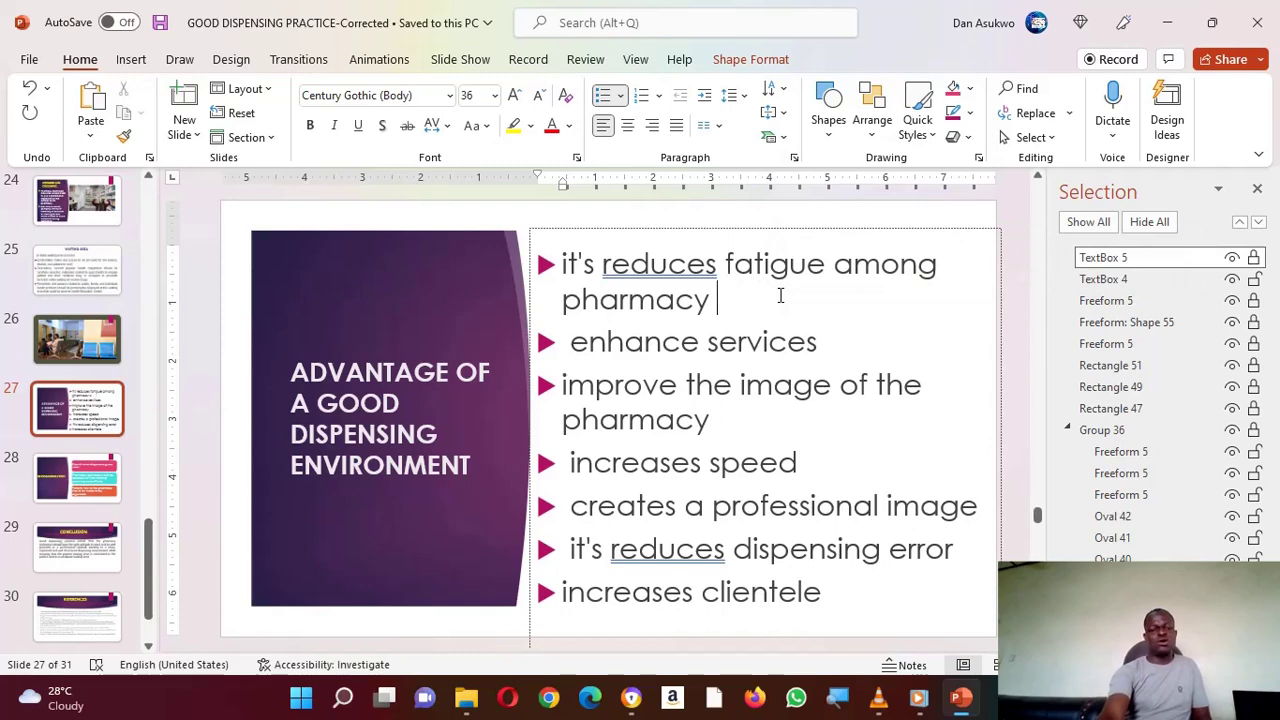
pyautogui.write('staff')
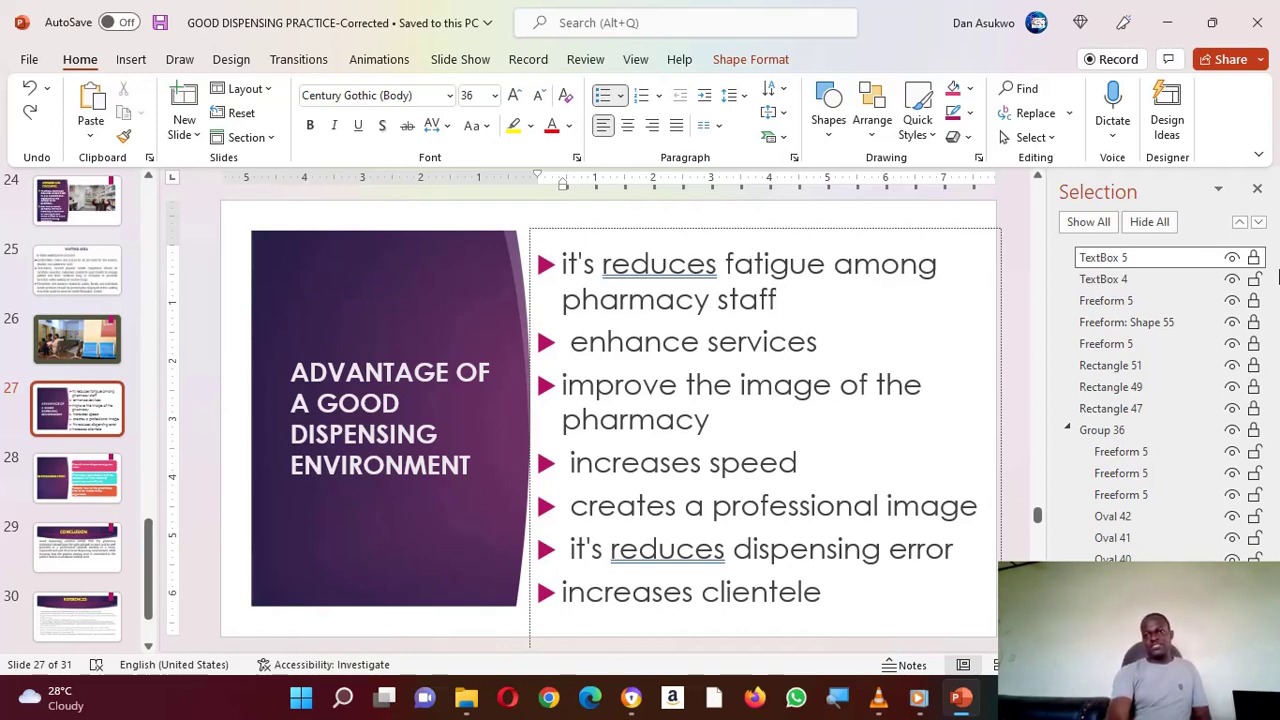
# Step: Hide and restore the slide title TextBox 4, then go to slide 28, RECOMMENDATION
pyautogui.click(1231, 280)
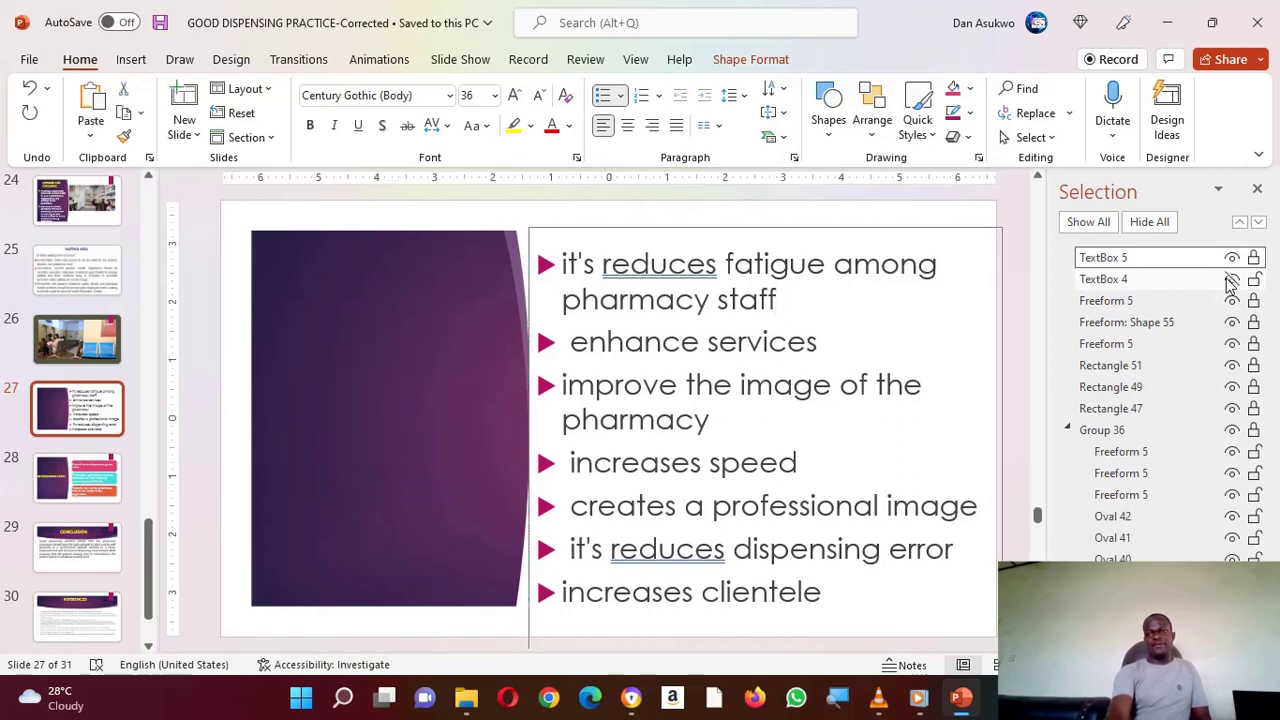
pyautogui.click(1231, 280)
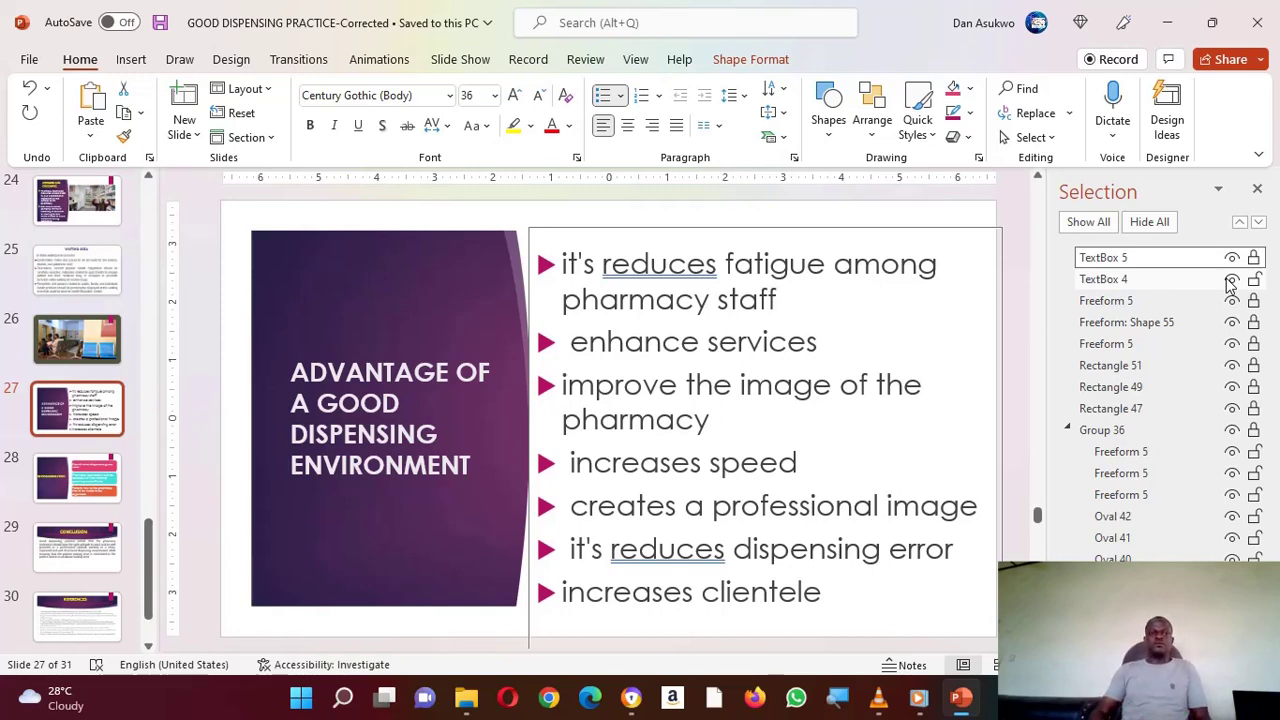
pyautogui.click(58, 477)
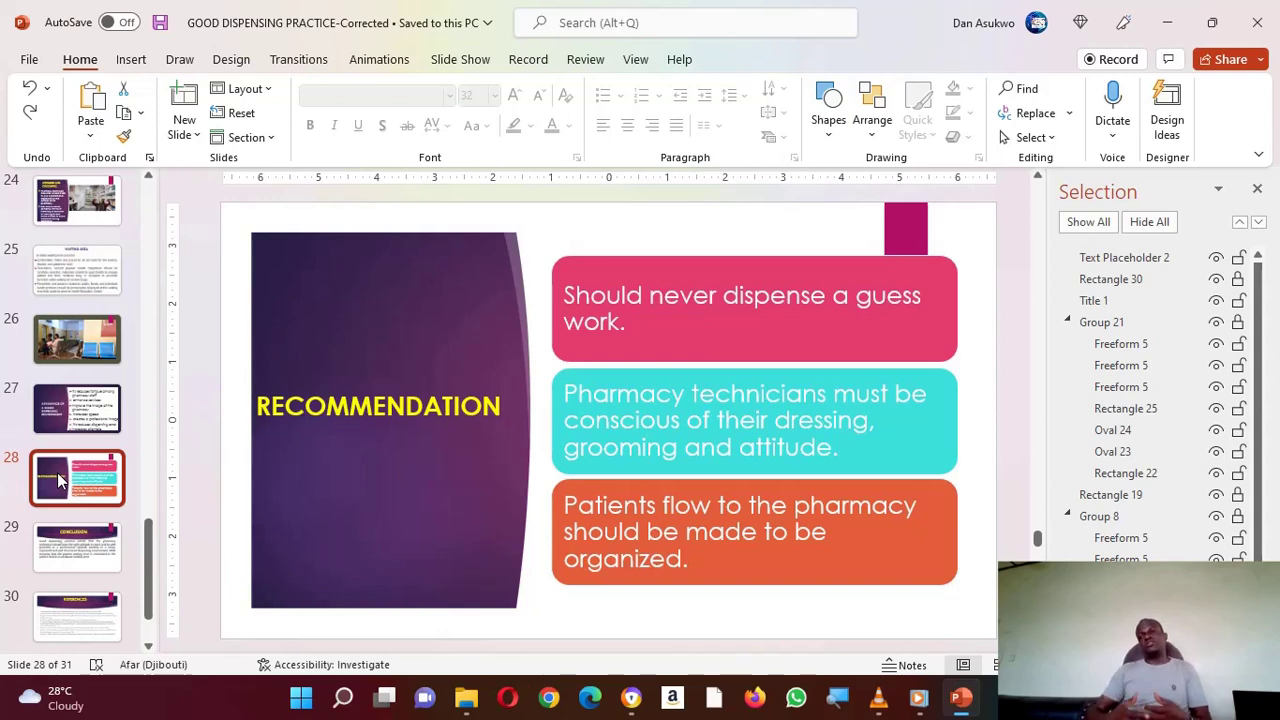